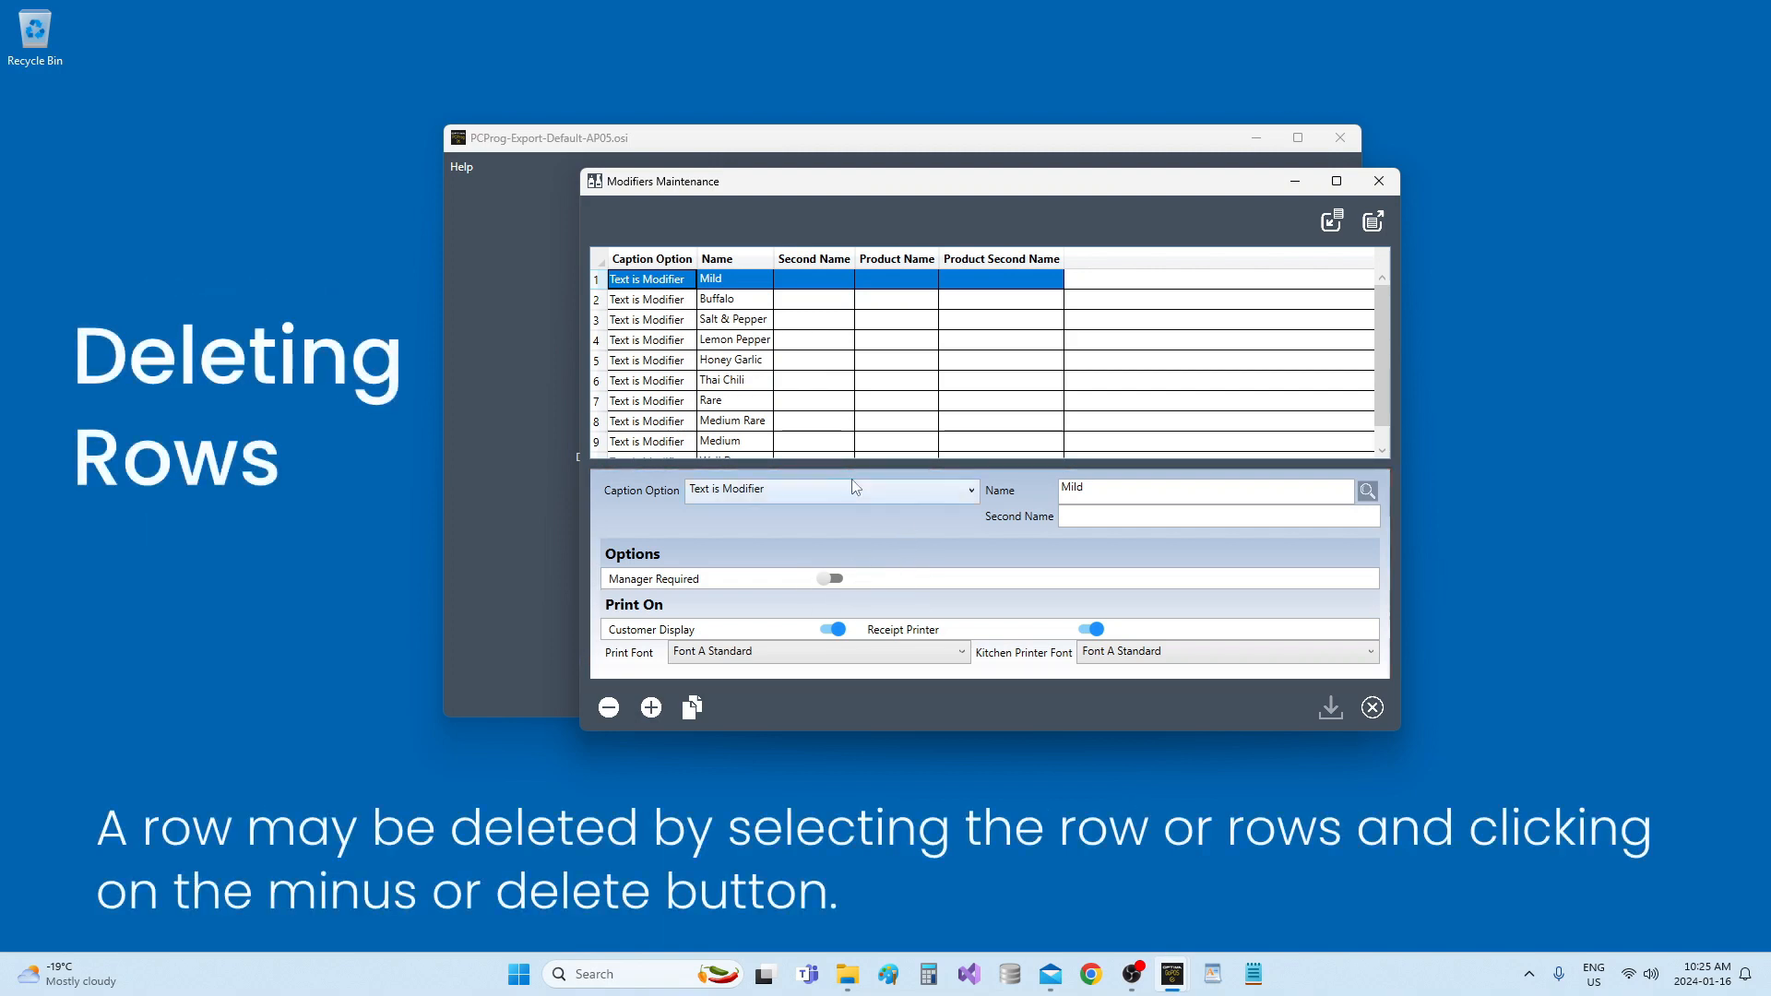
Insert a new modifier row with the caption option Text is Modifier and the name New Condiment.
click(746, 362)
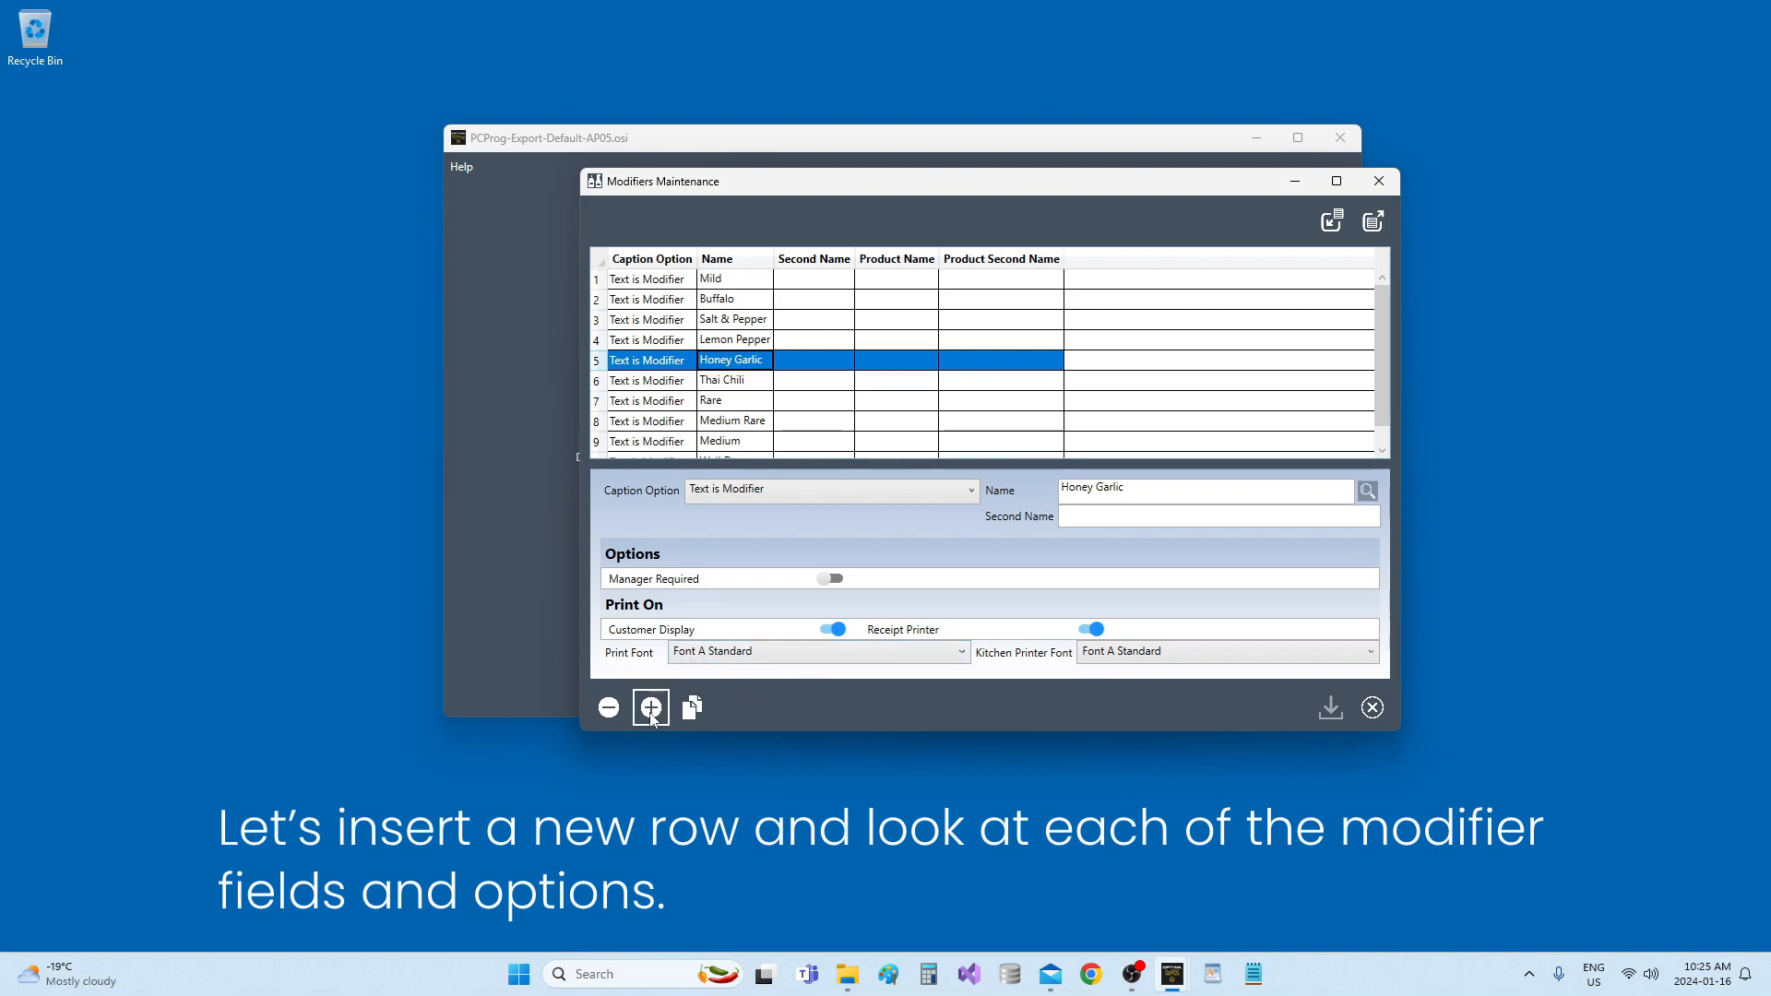
click(652, 708)
click(952, 467)
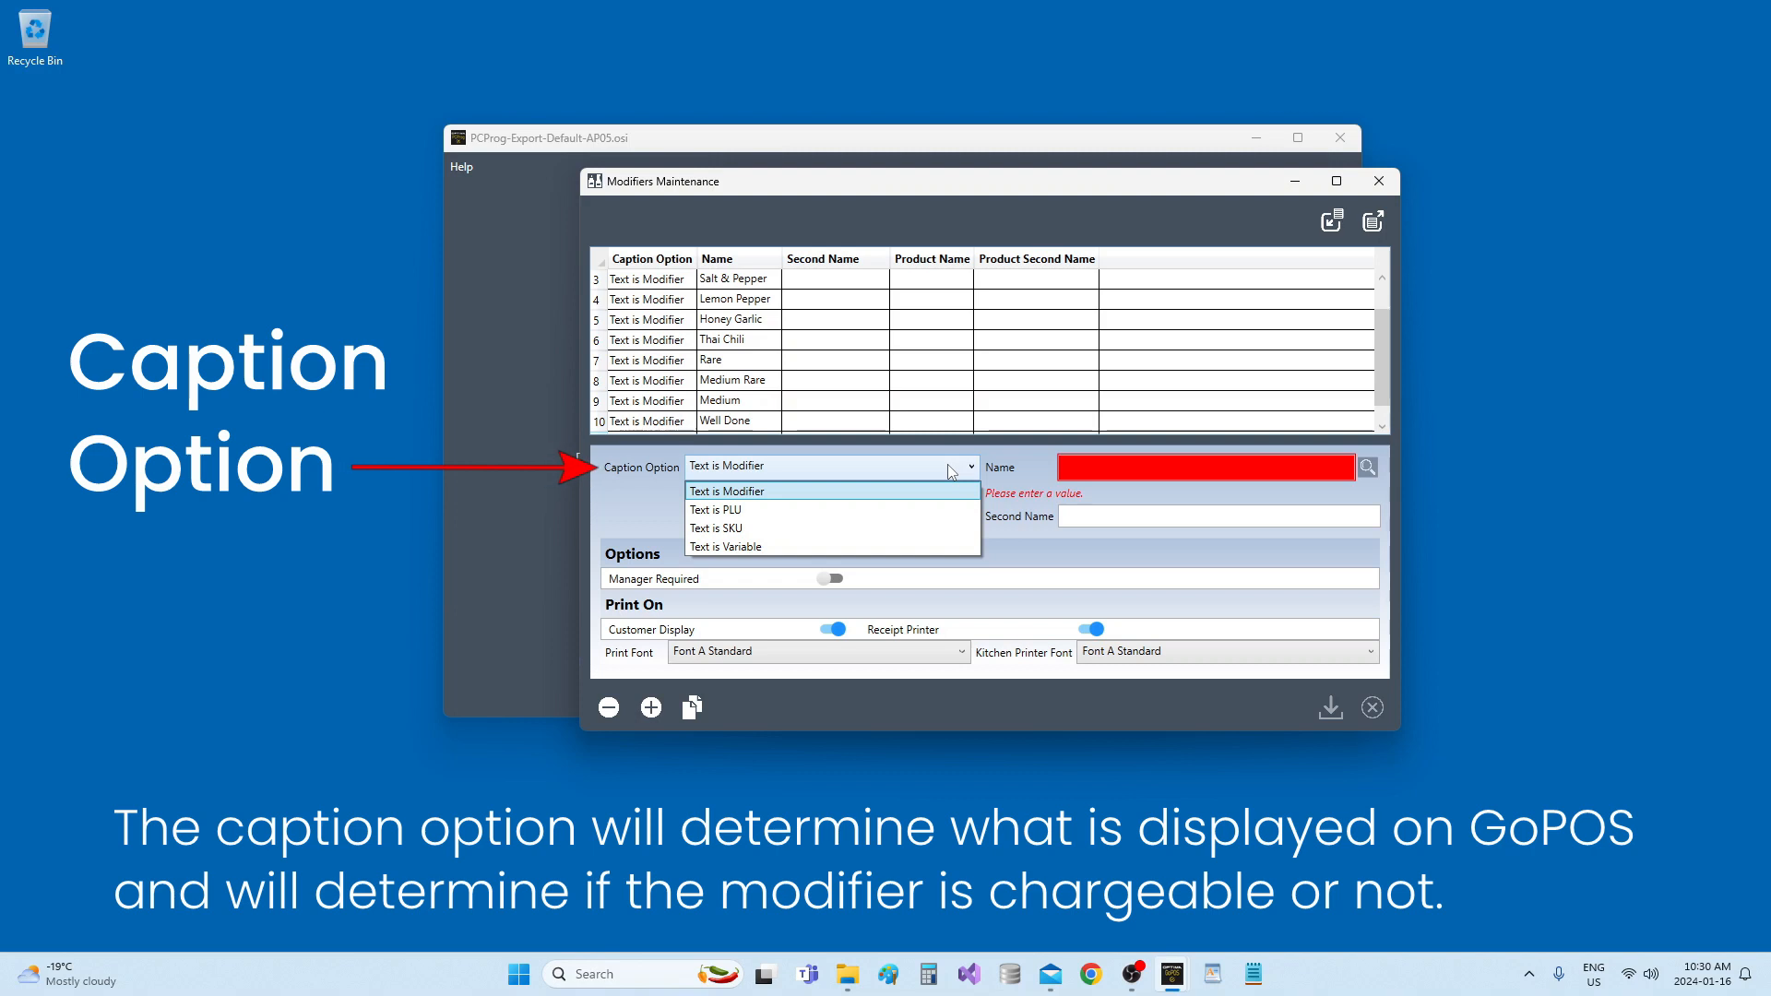
click(887, 494)
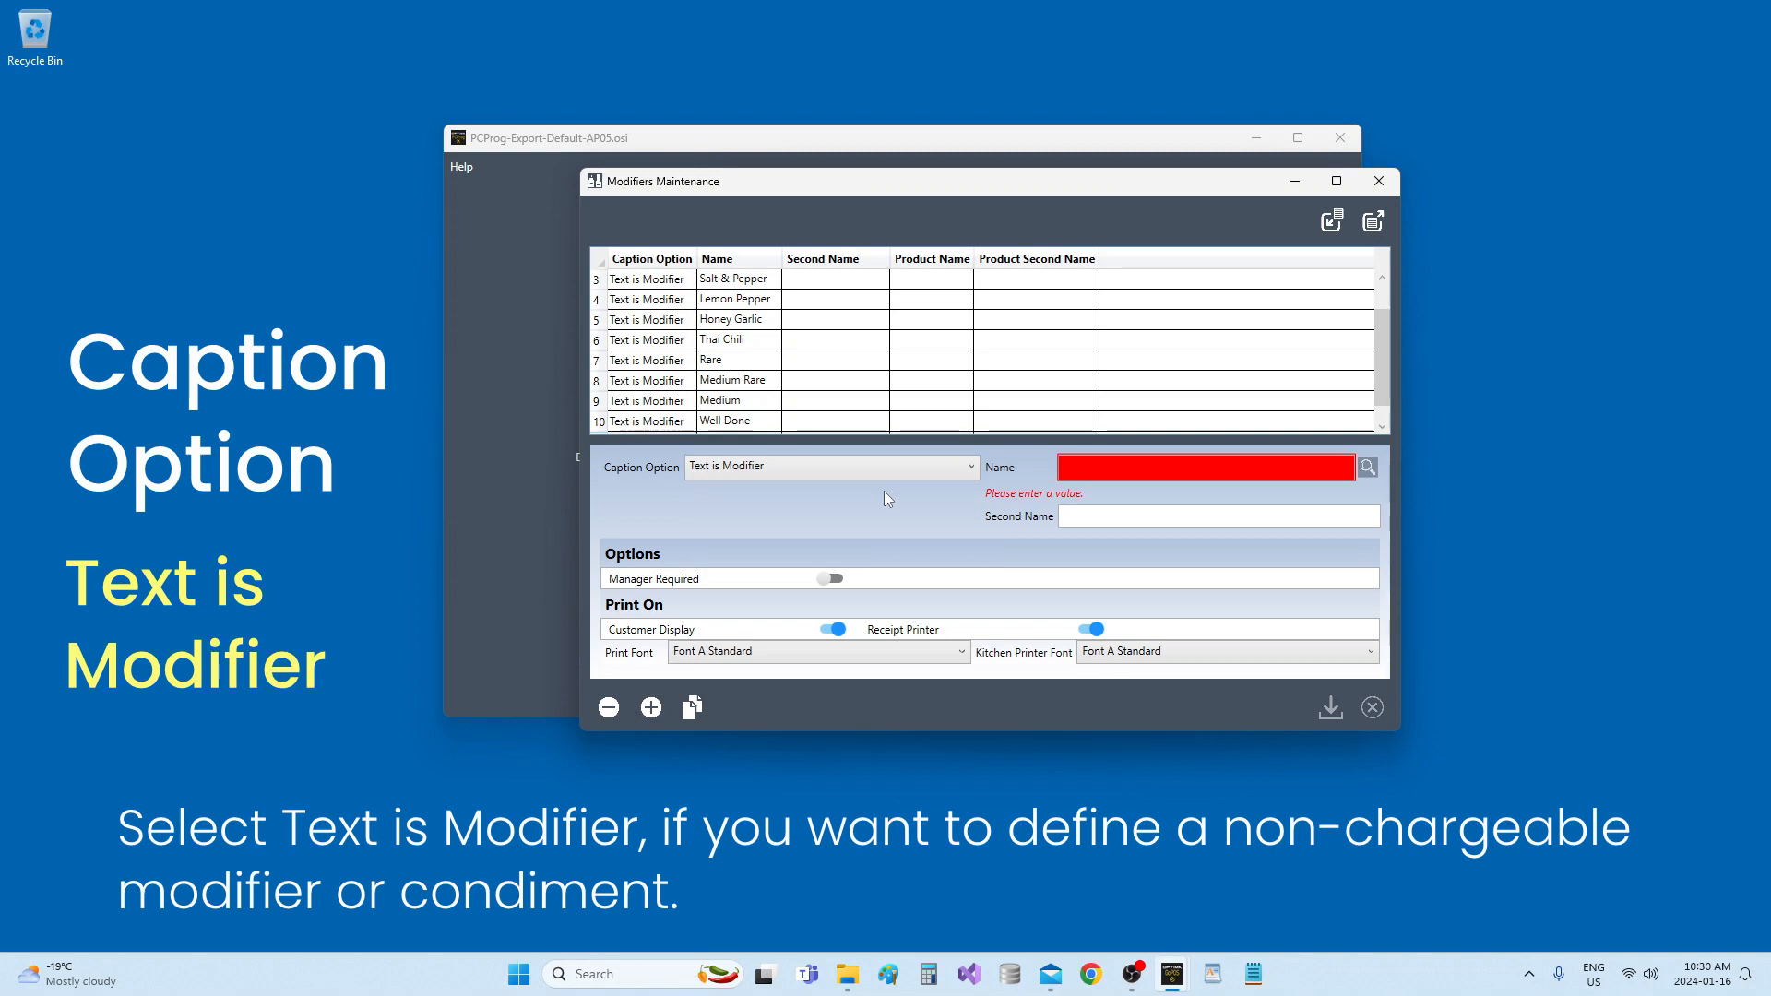
click(1084, 468)
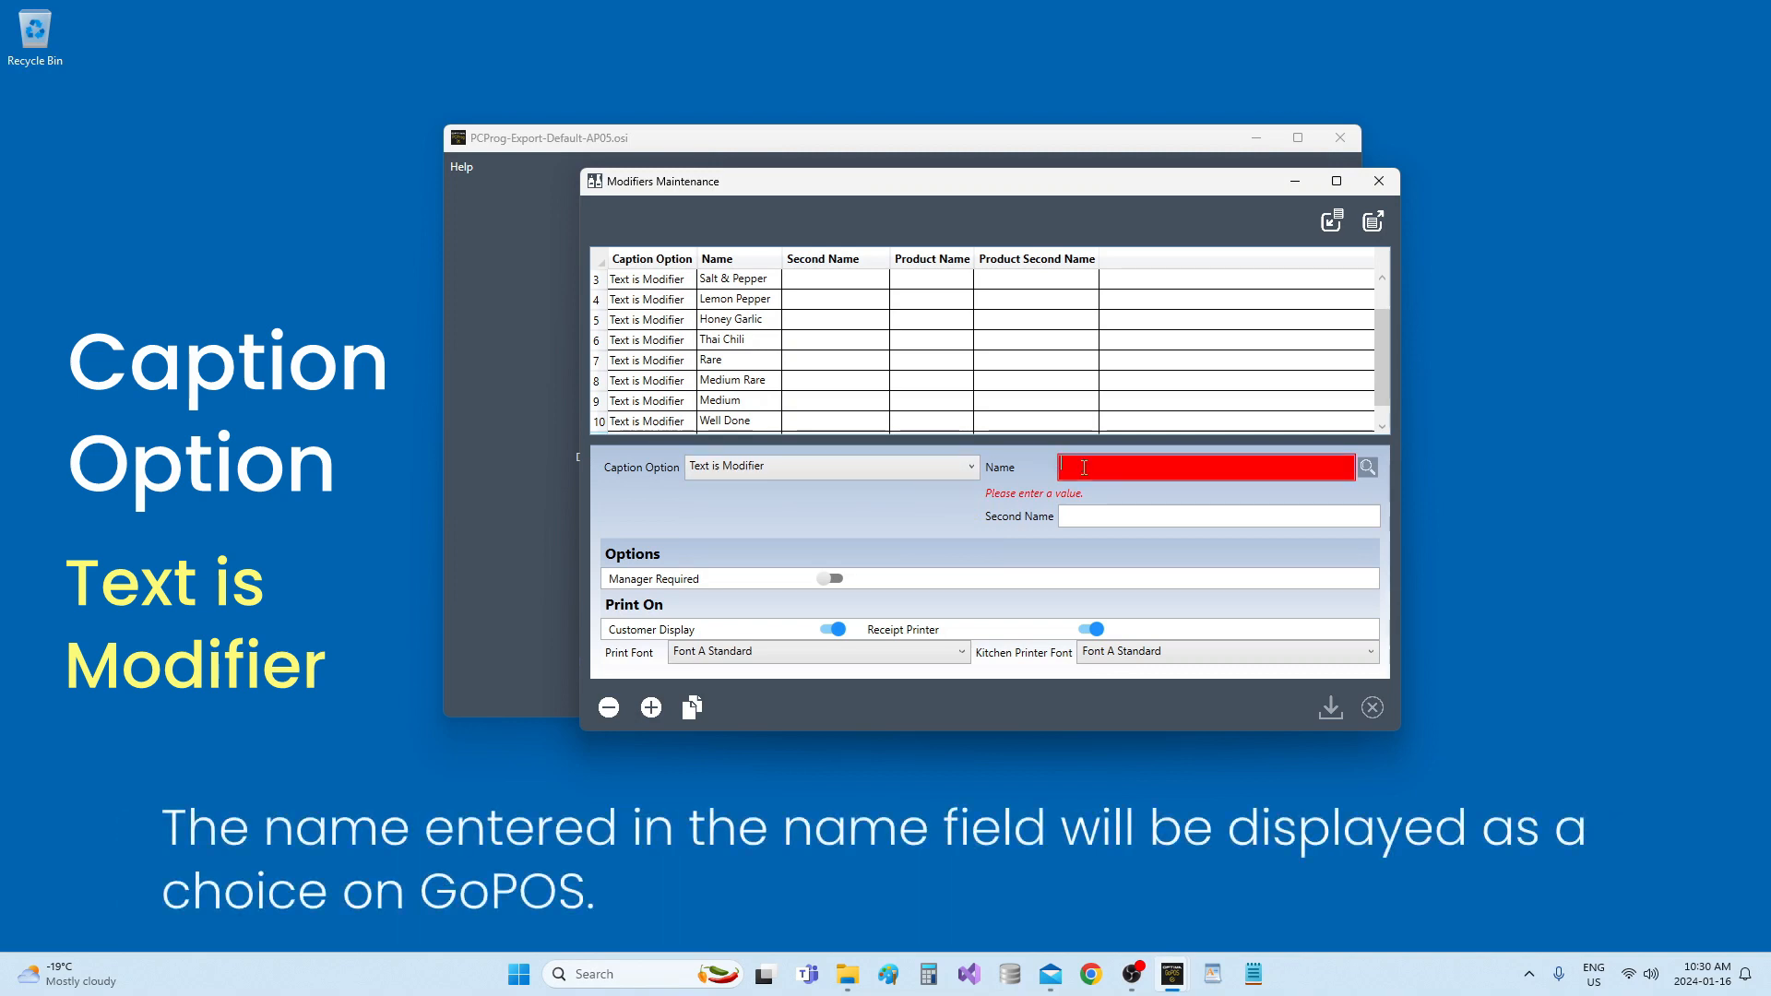
text(New Condiment)
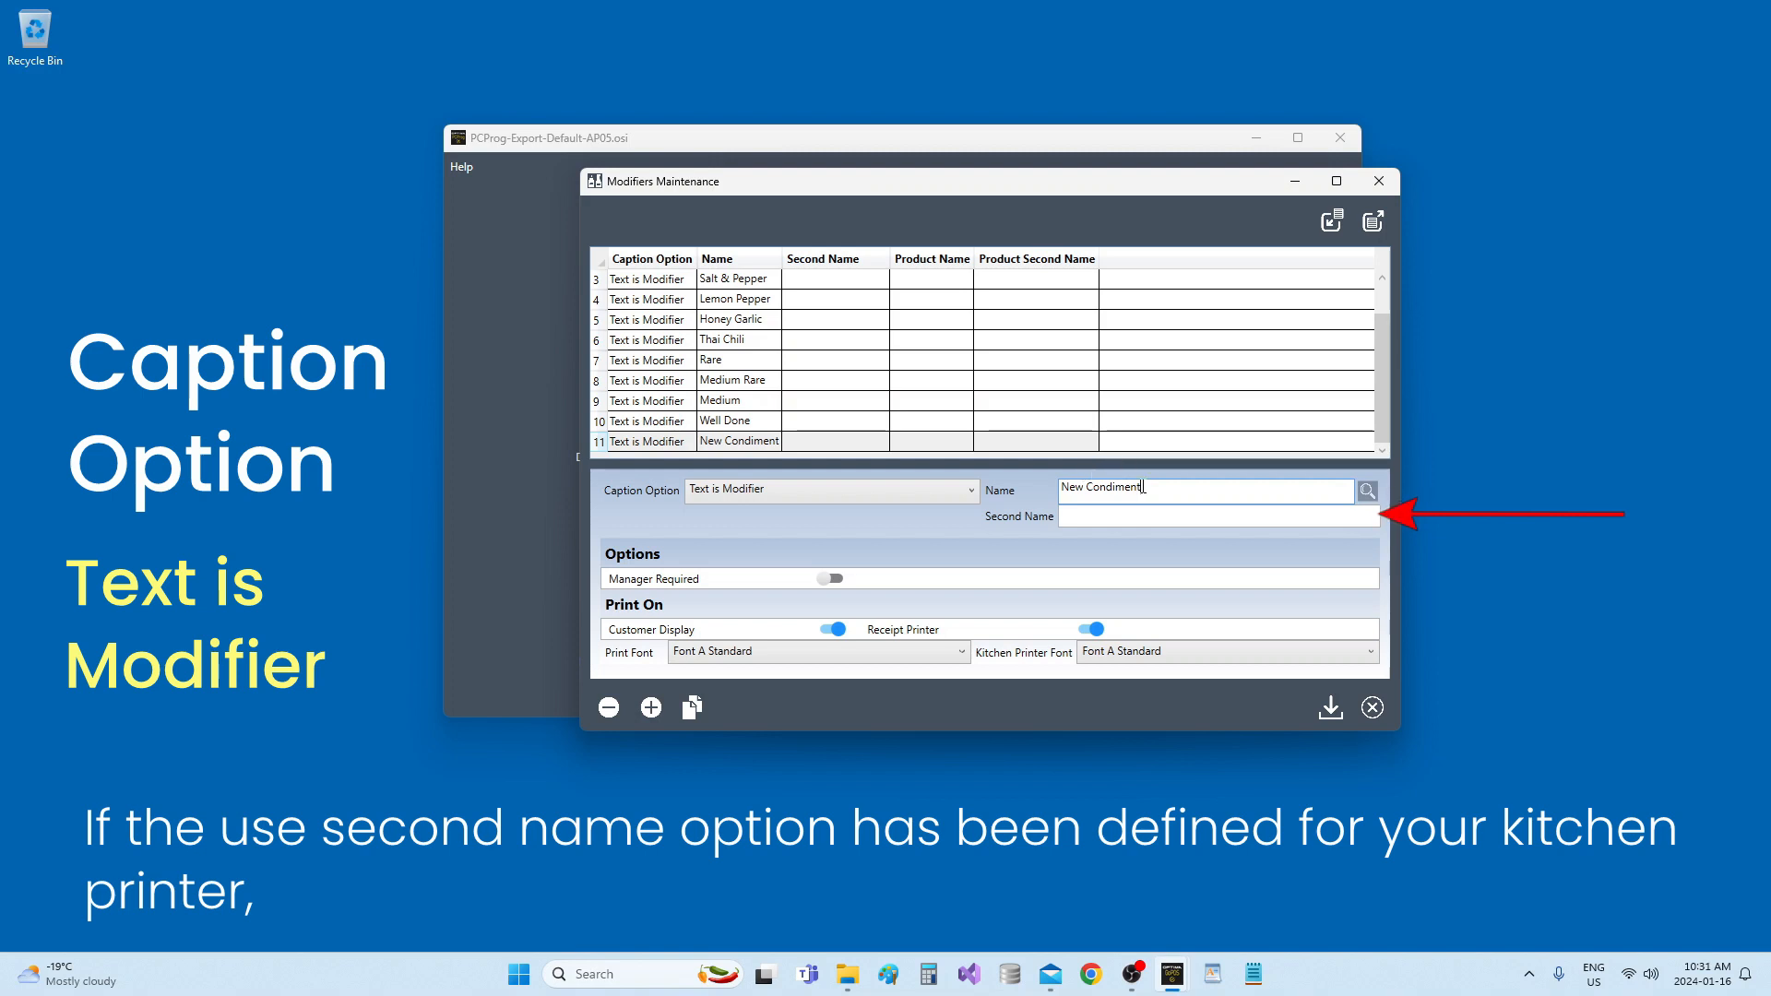
click(1142, 523)
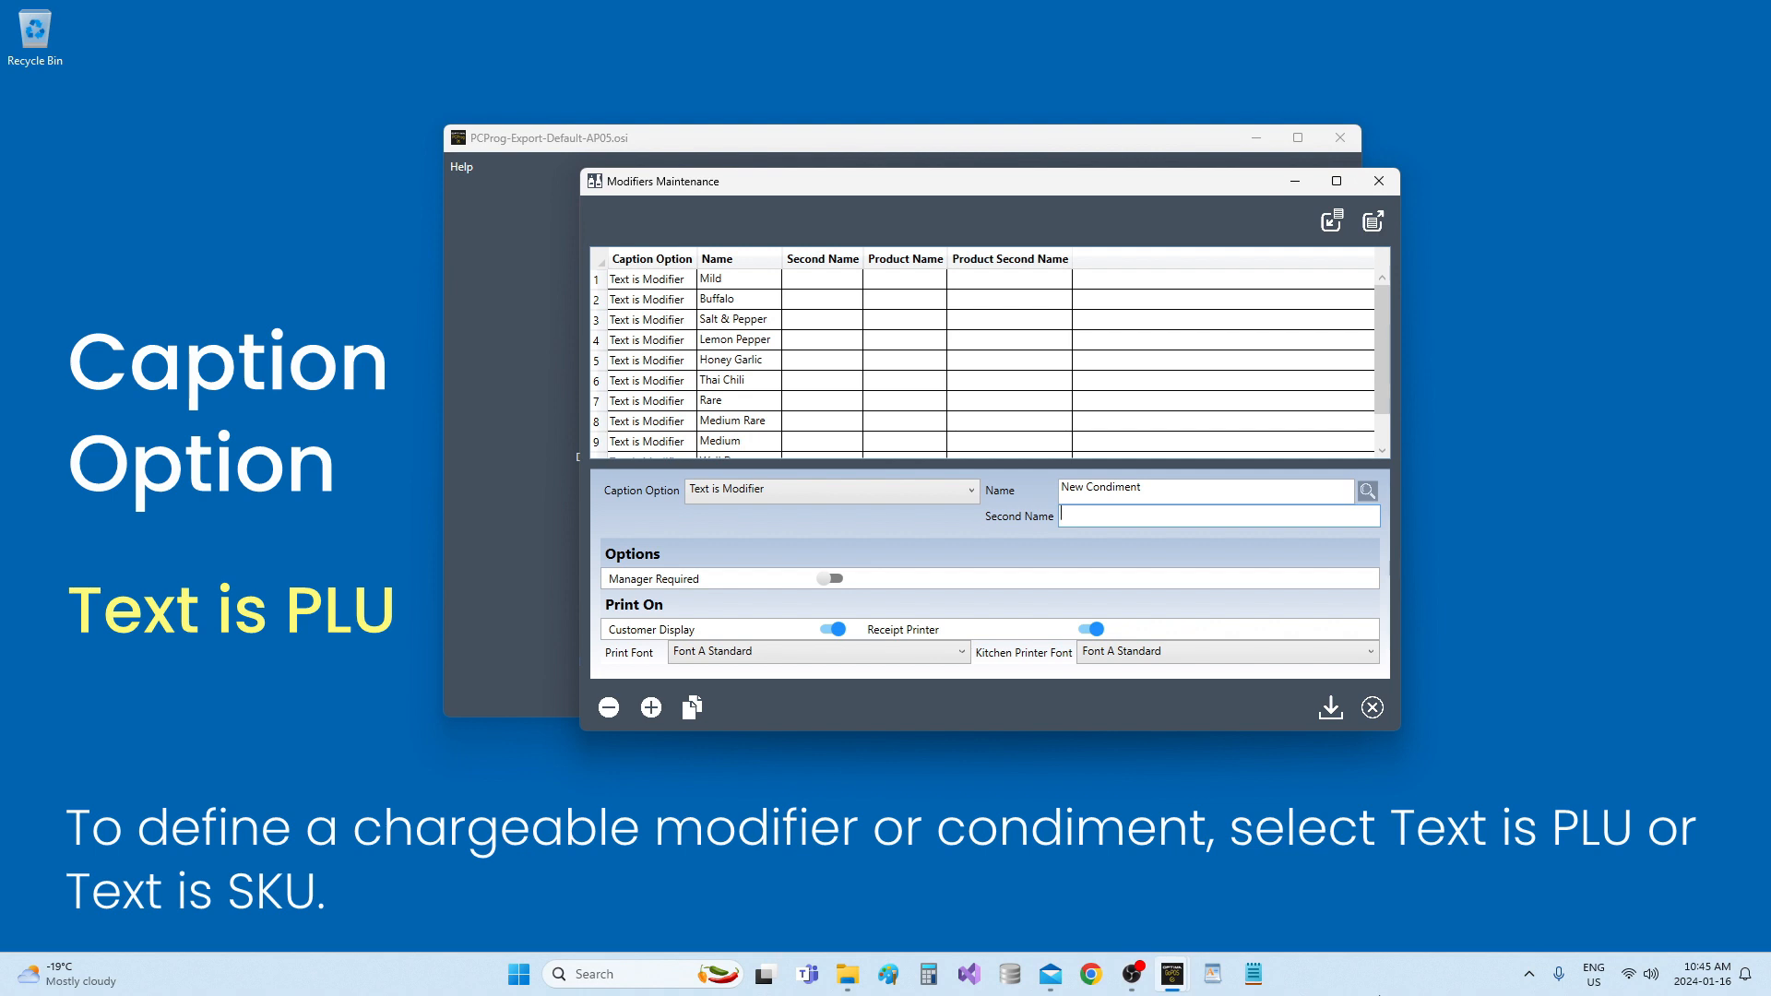
Change the New Condiment modifier's caption option to Text is PLU and enter PLU 12 as its name.
click(868, 503)
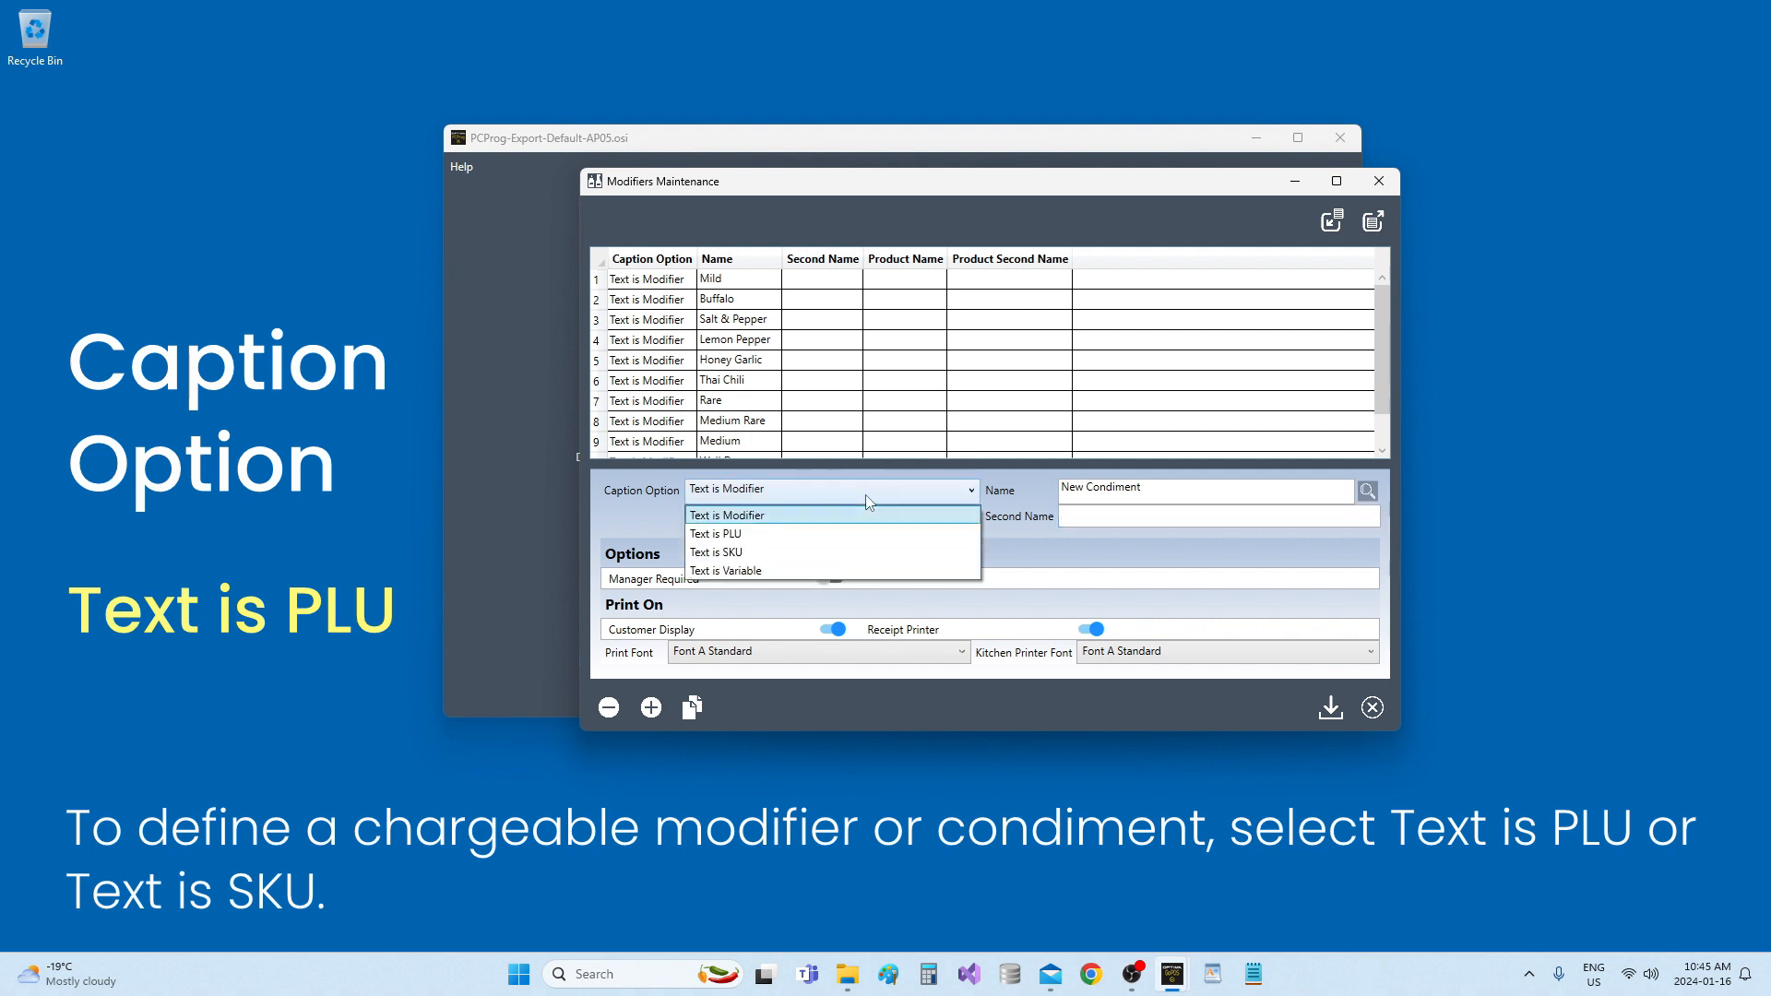
click(878, 546)
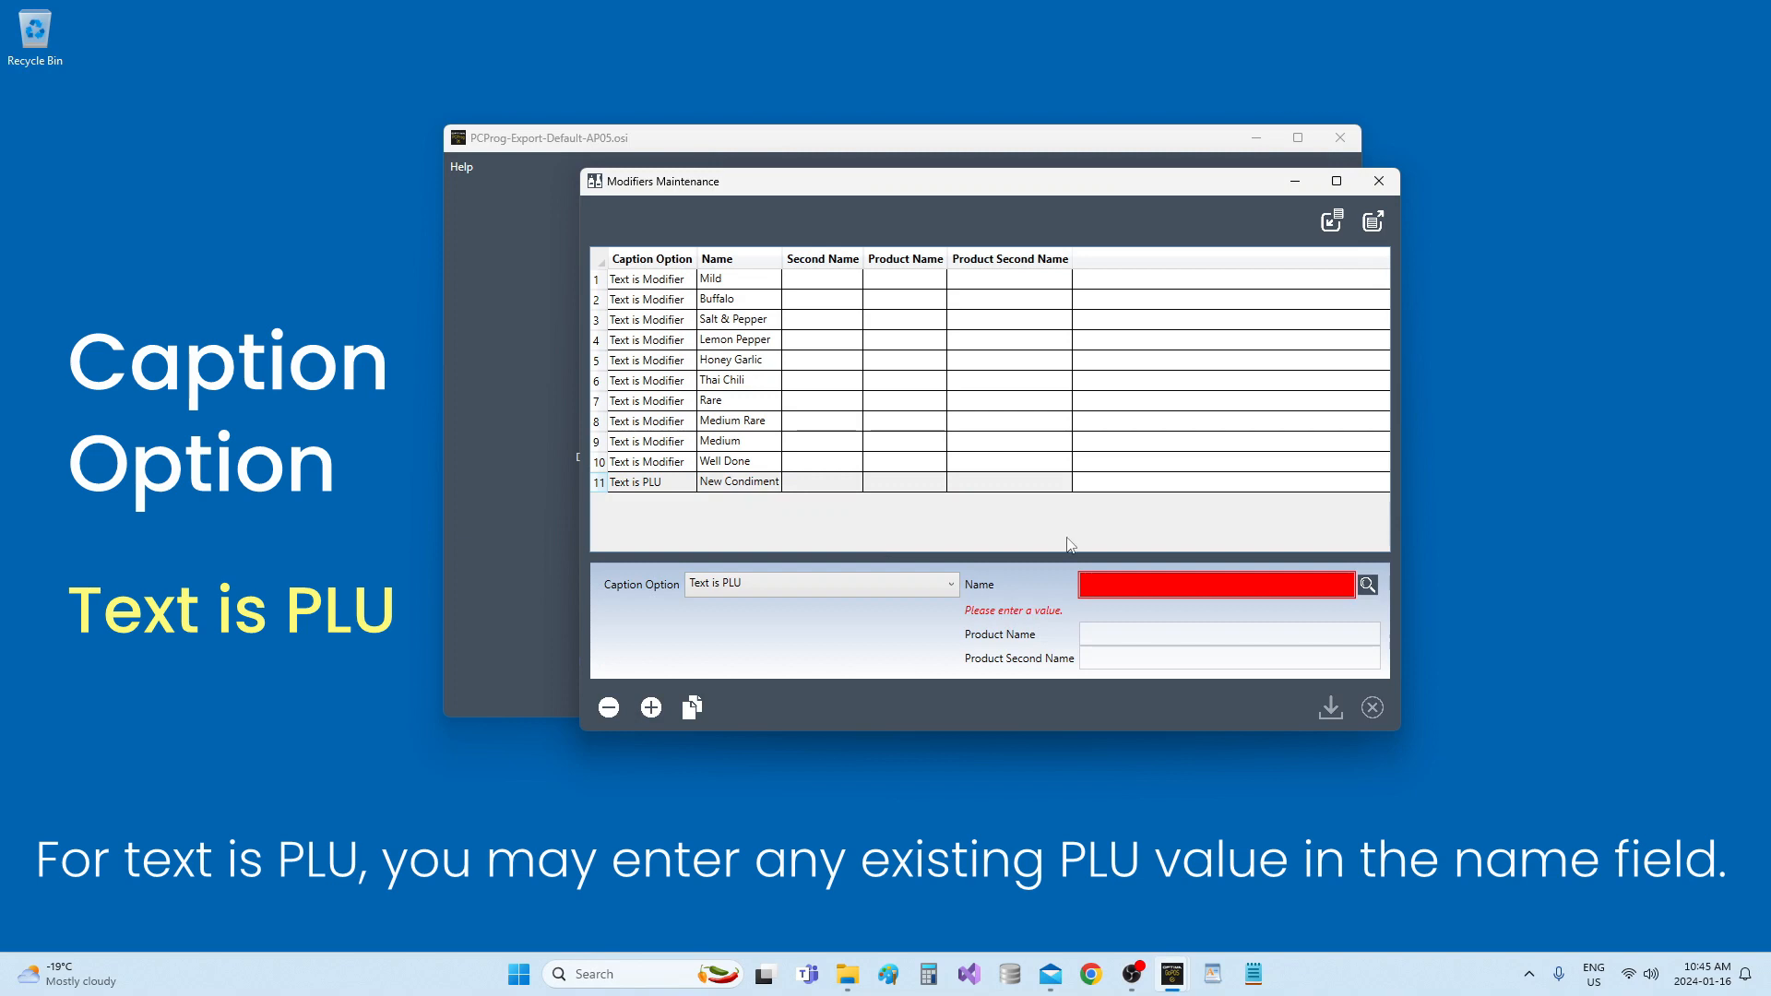
click(1119, 591)
text(12)
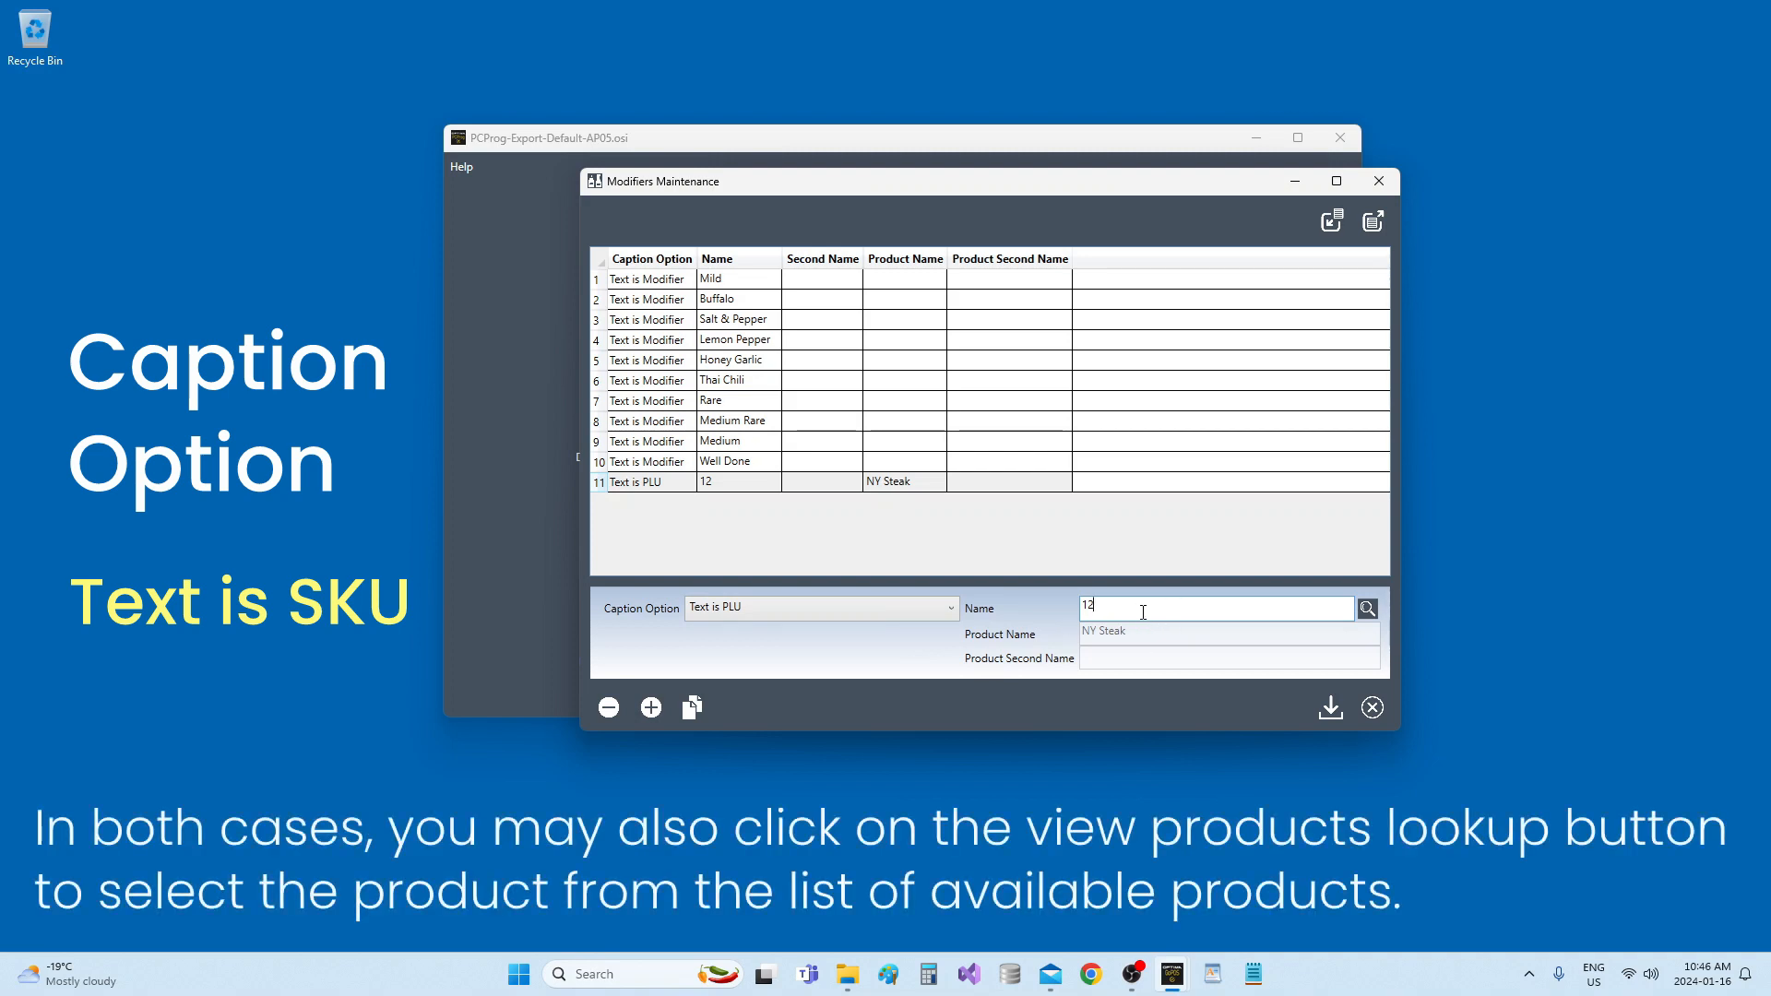
Look up the available products, filter the list by "ap", and clear the filter.
click(1377, 614)
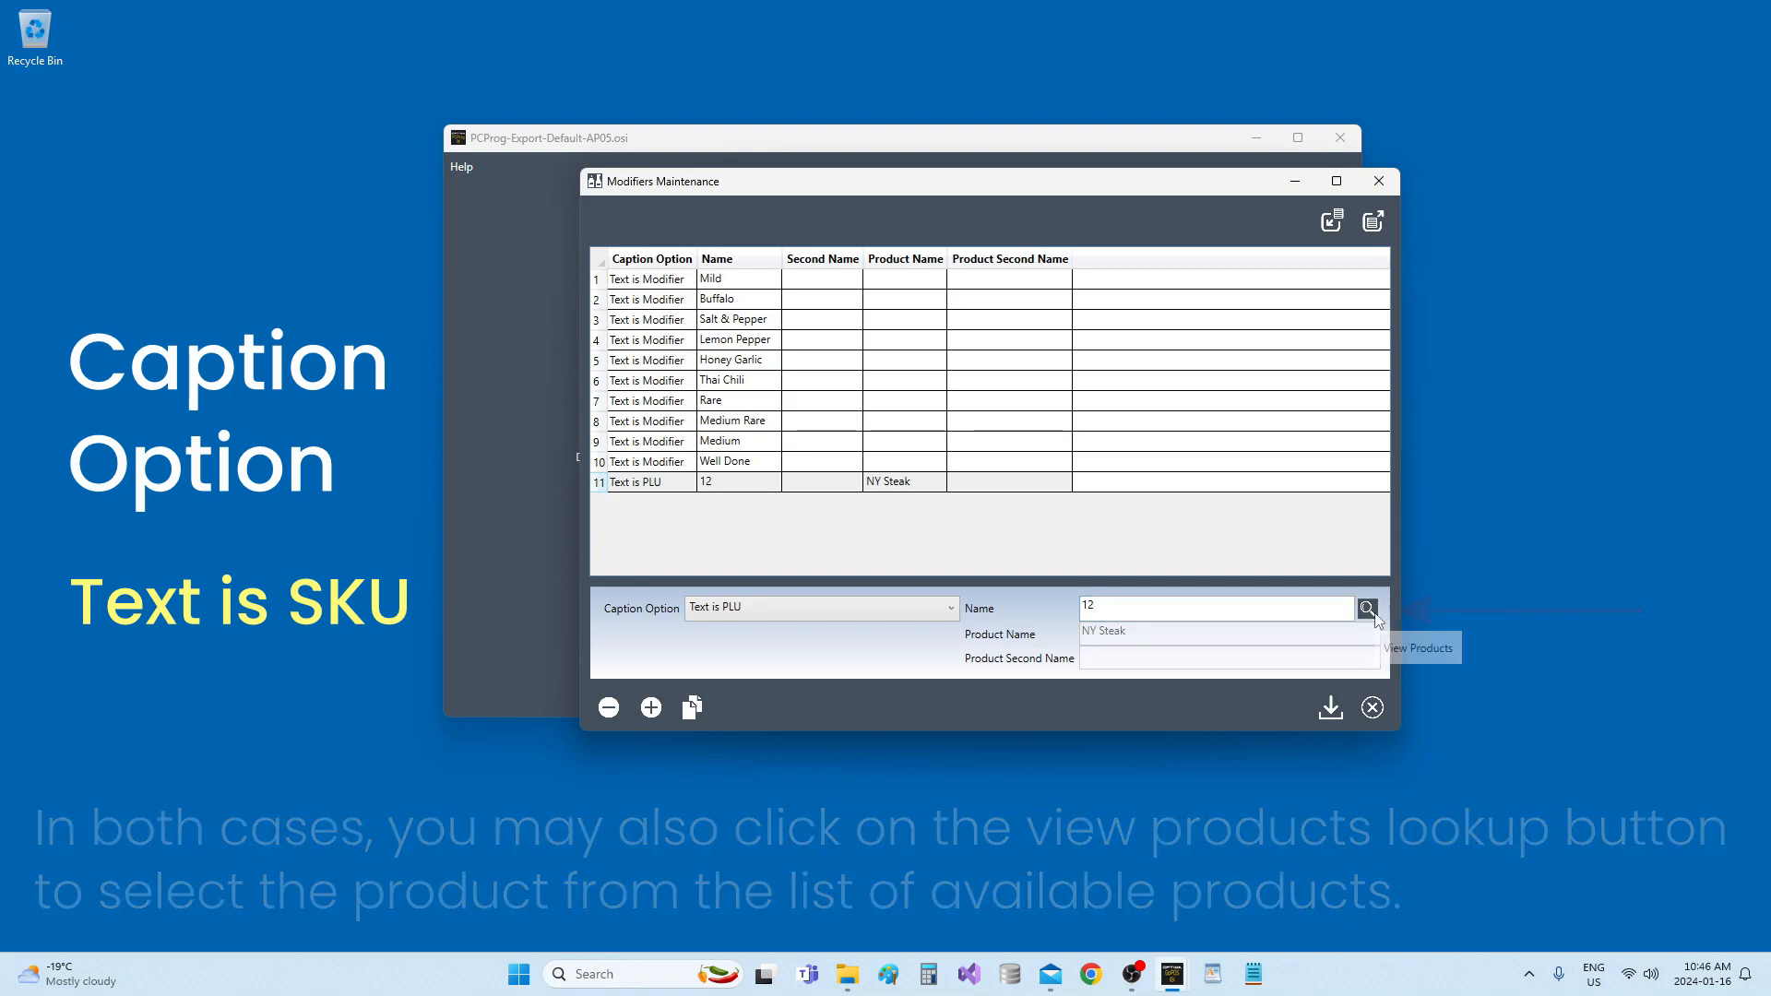
click(875, 89)
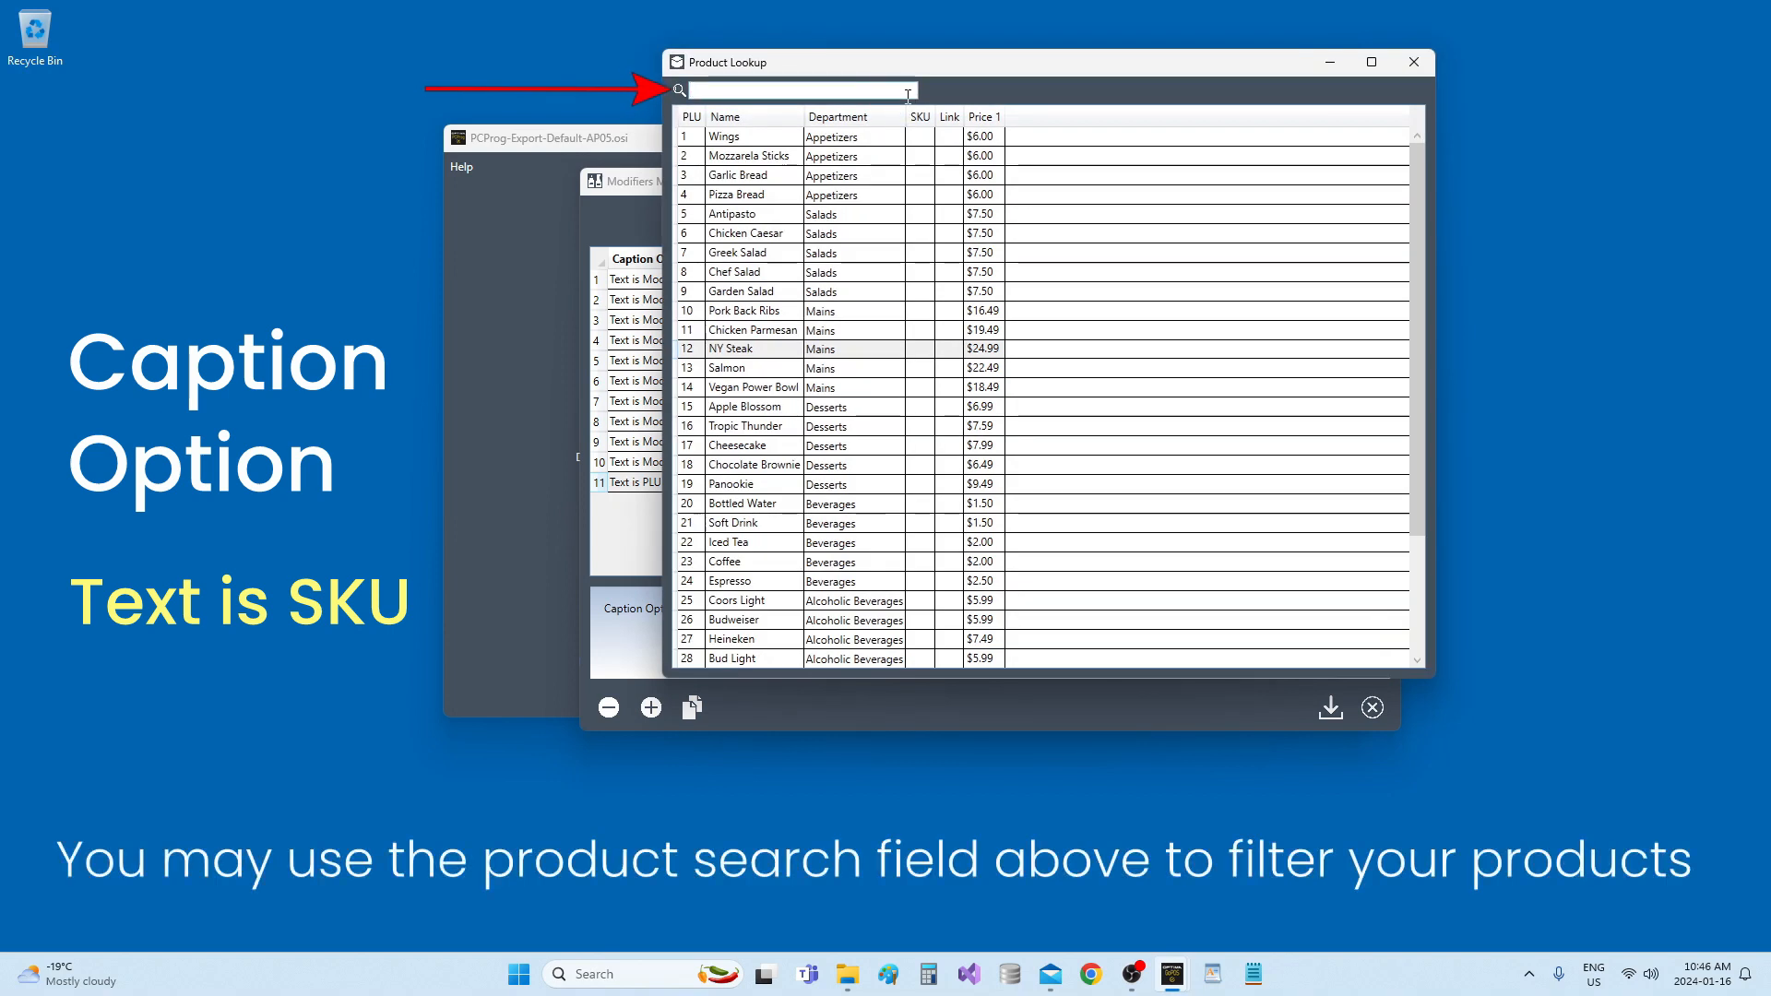
text(ap)
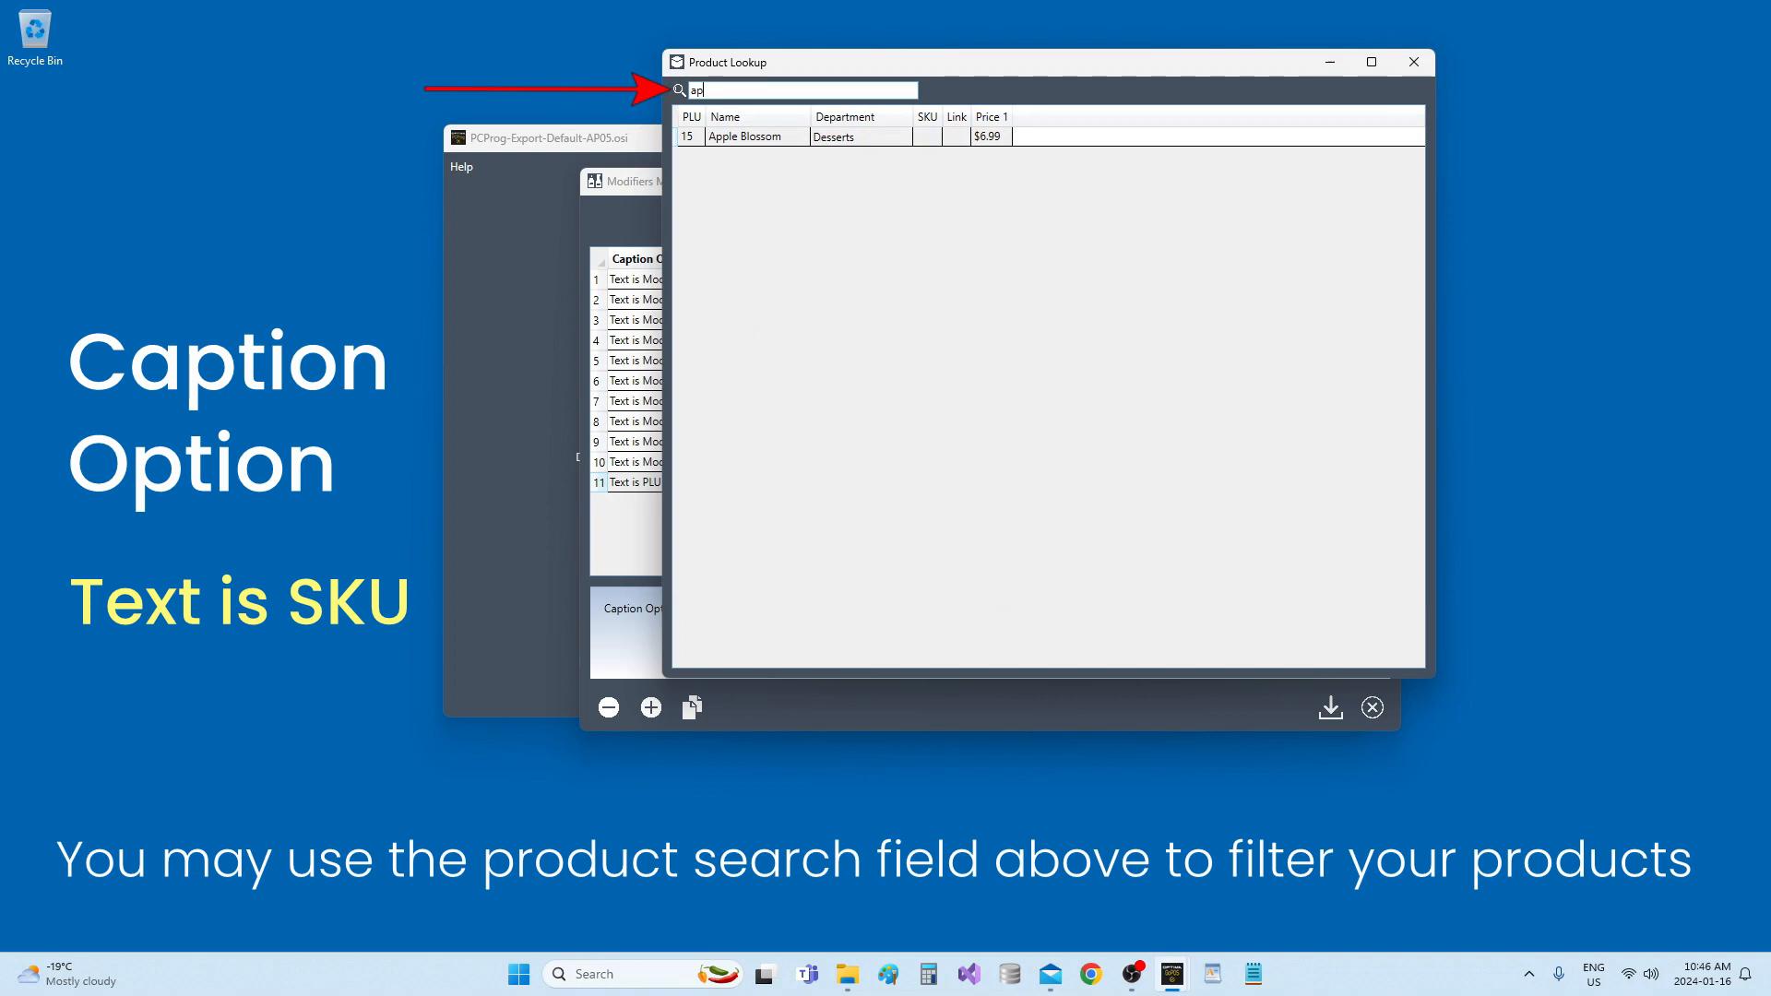
key(BackSpace)
key(BackSpace)
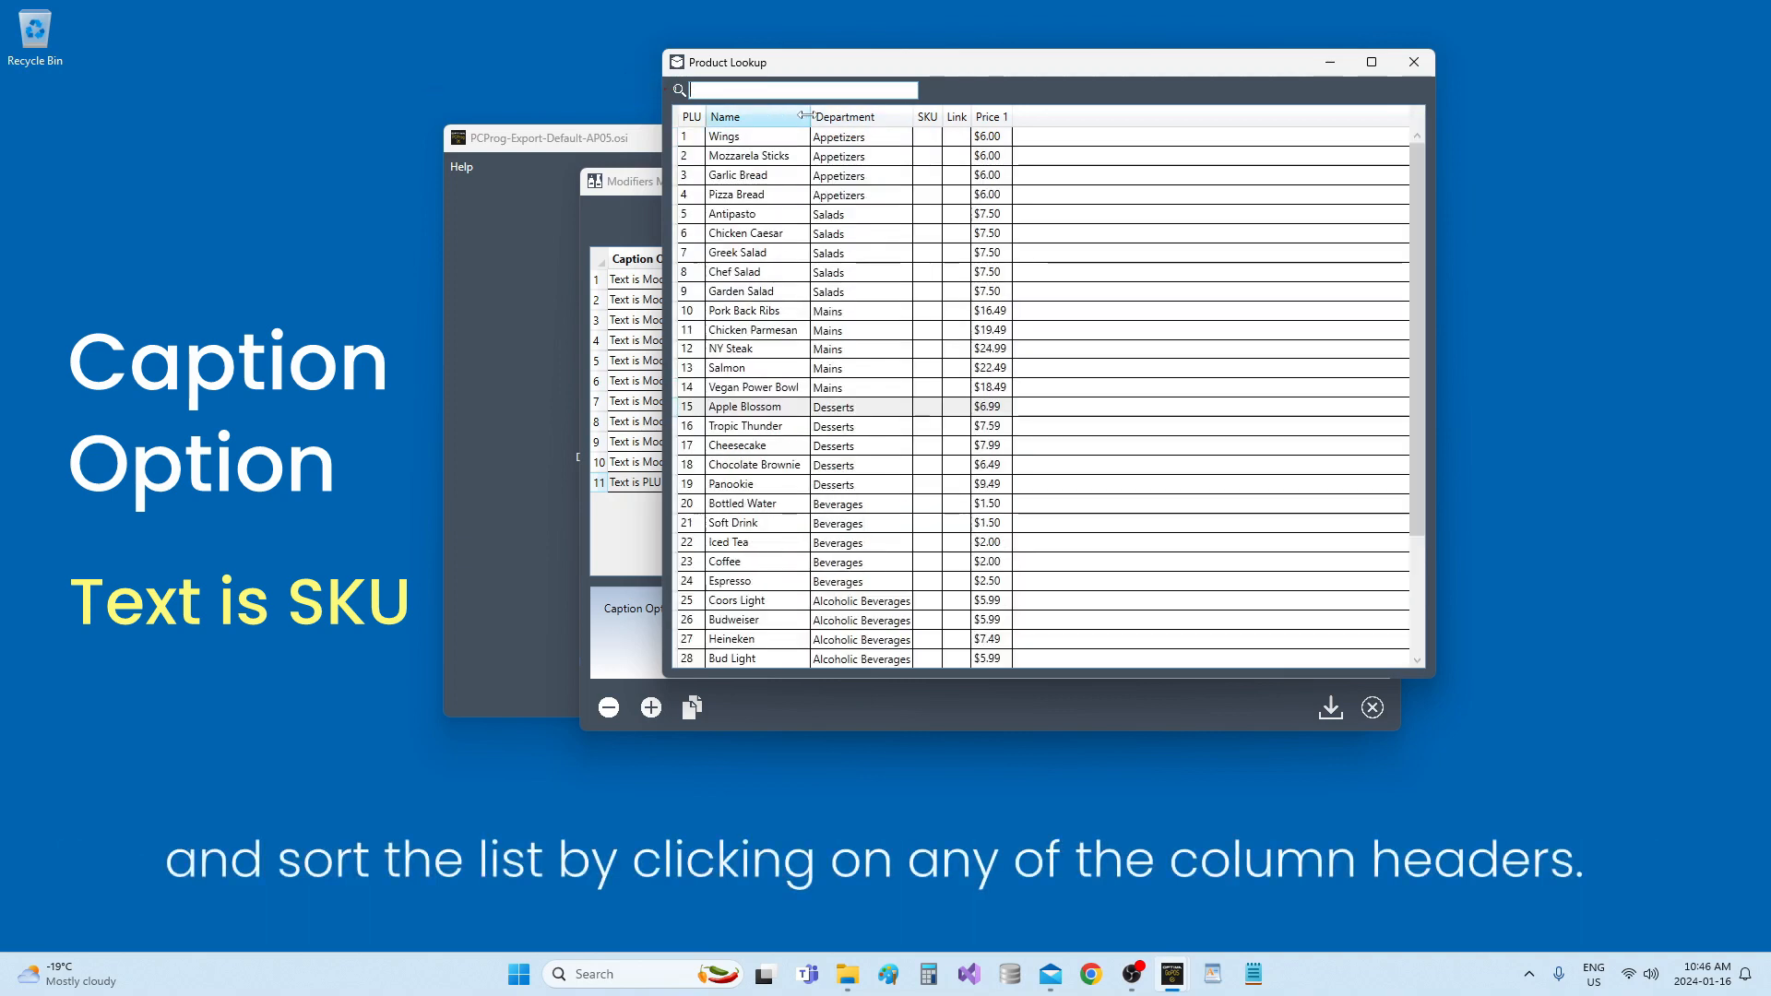
Sort the product list by Department, Name and PLU in turn, and link Extra Bacon to the modifier.
click(865, 120)
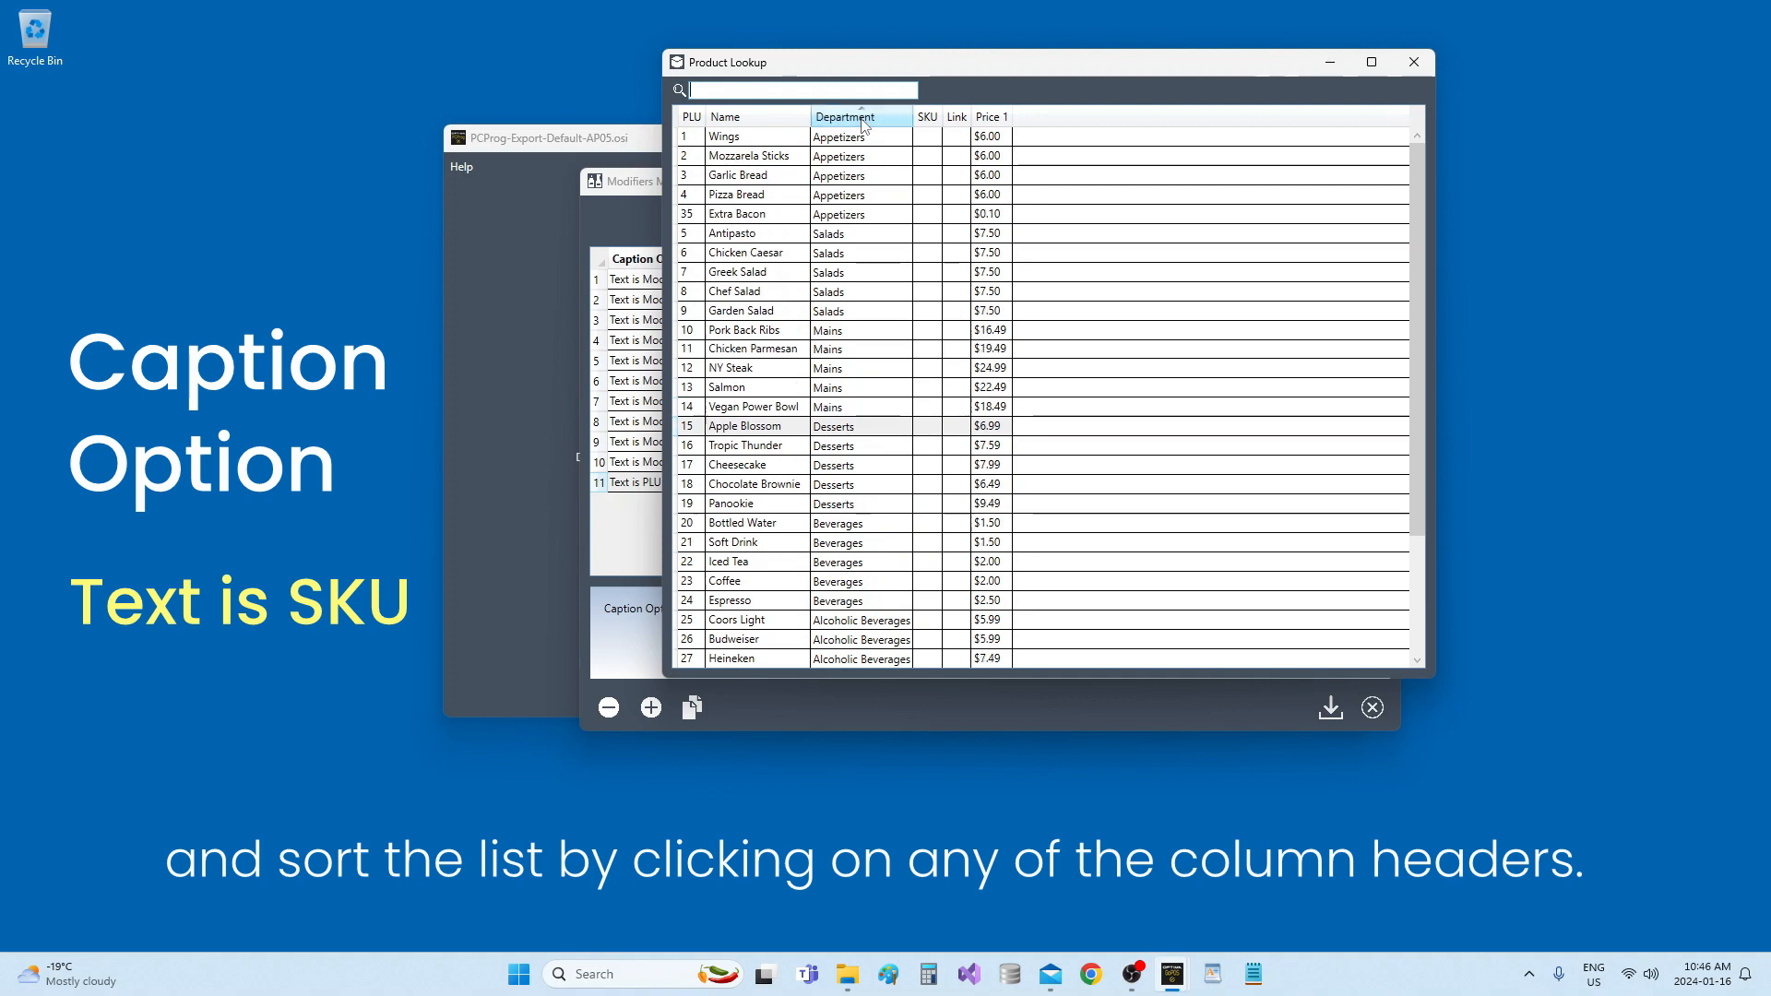
click(800, 121)
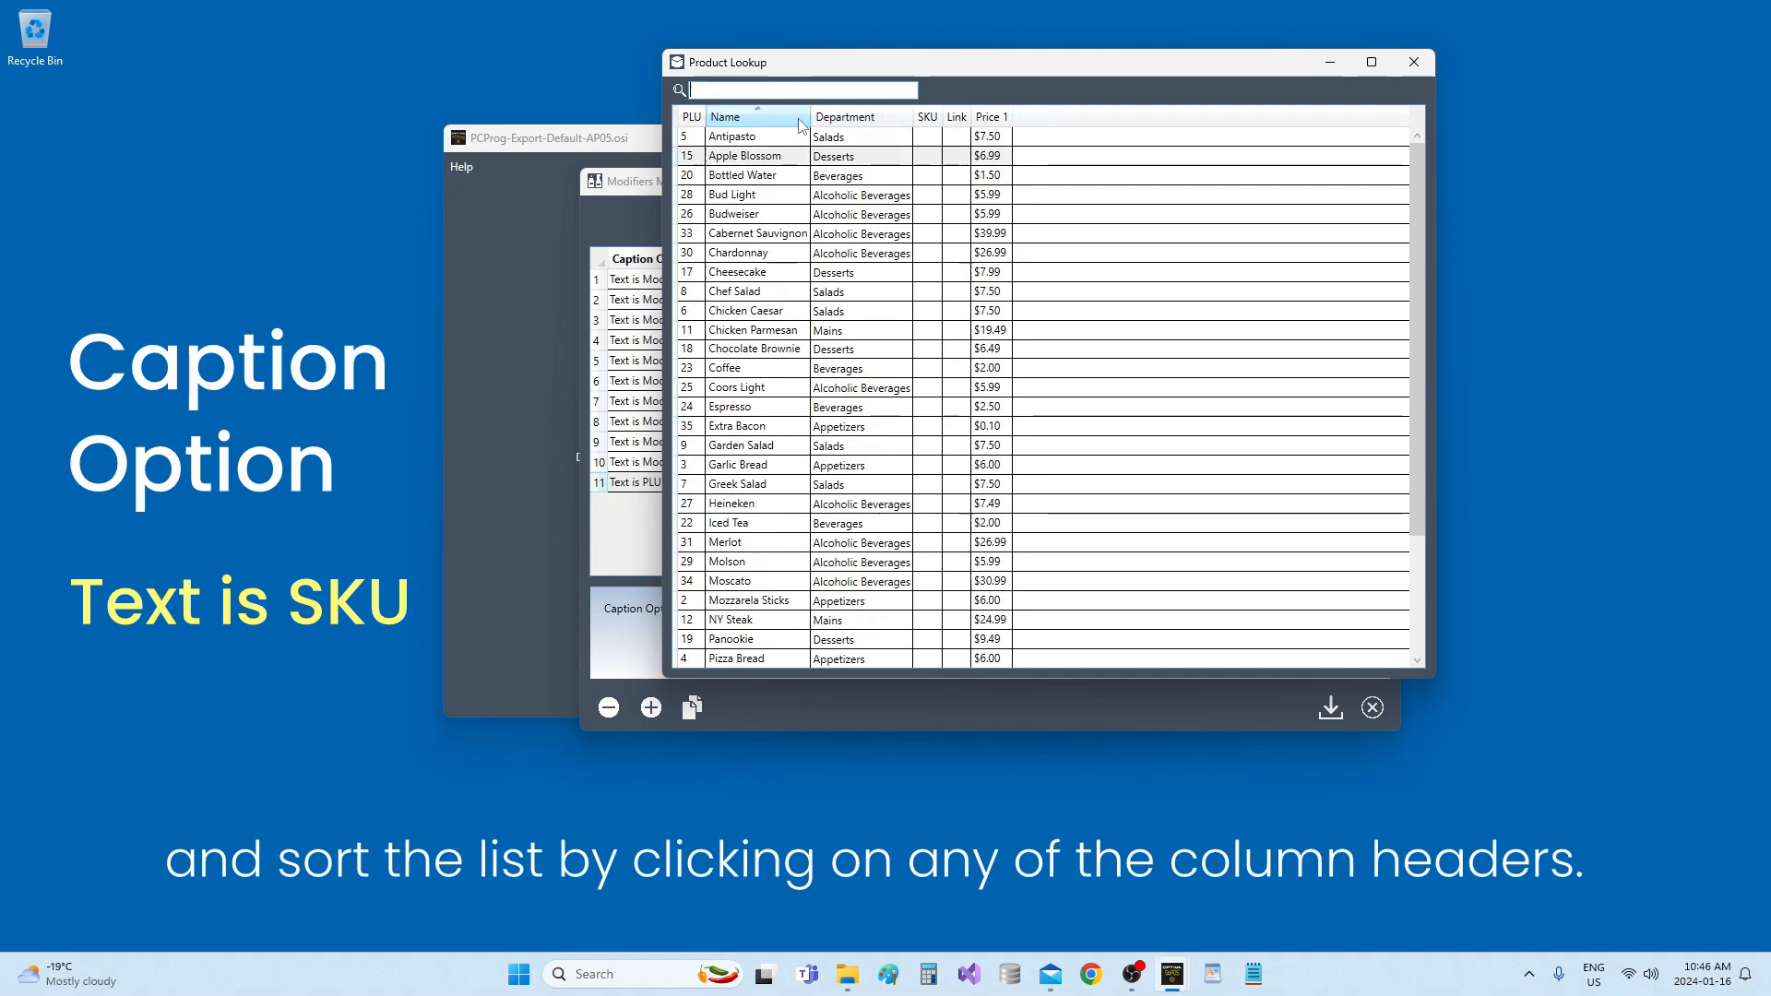
click(691, 117)
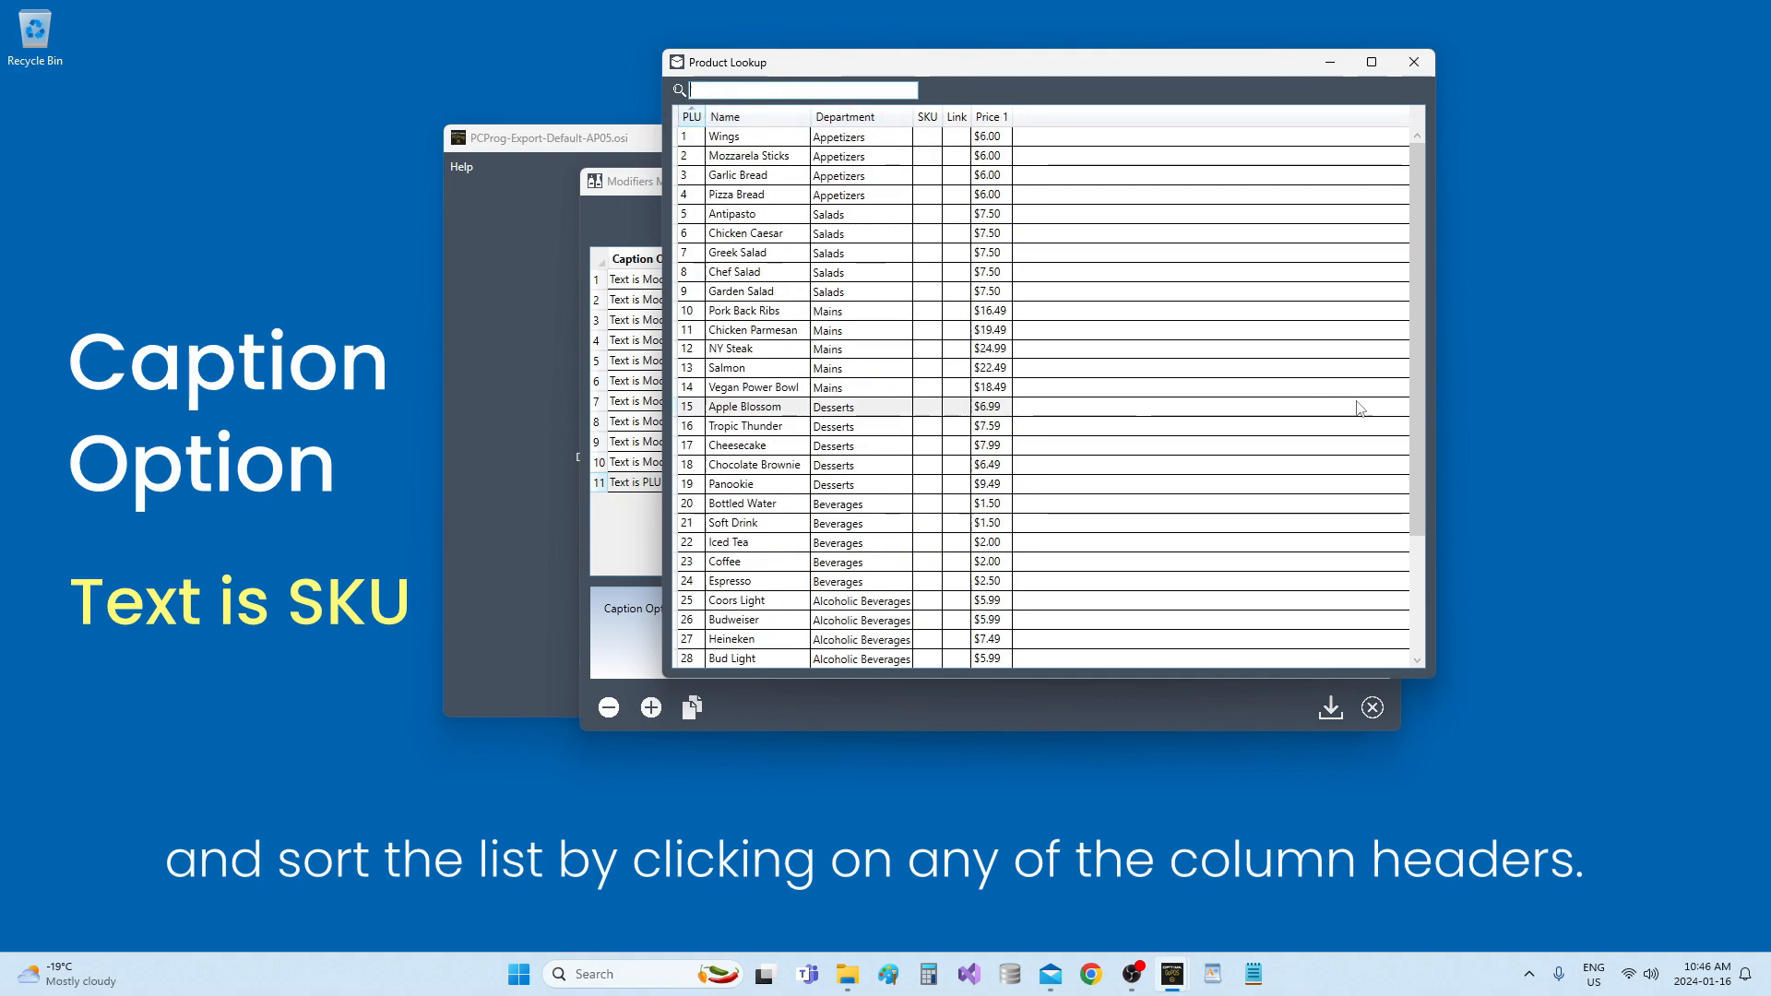
drag(1417, 436, 1454, 624)
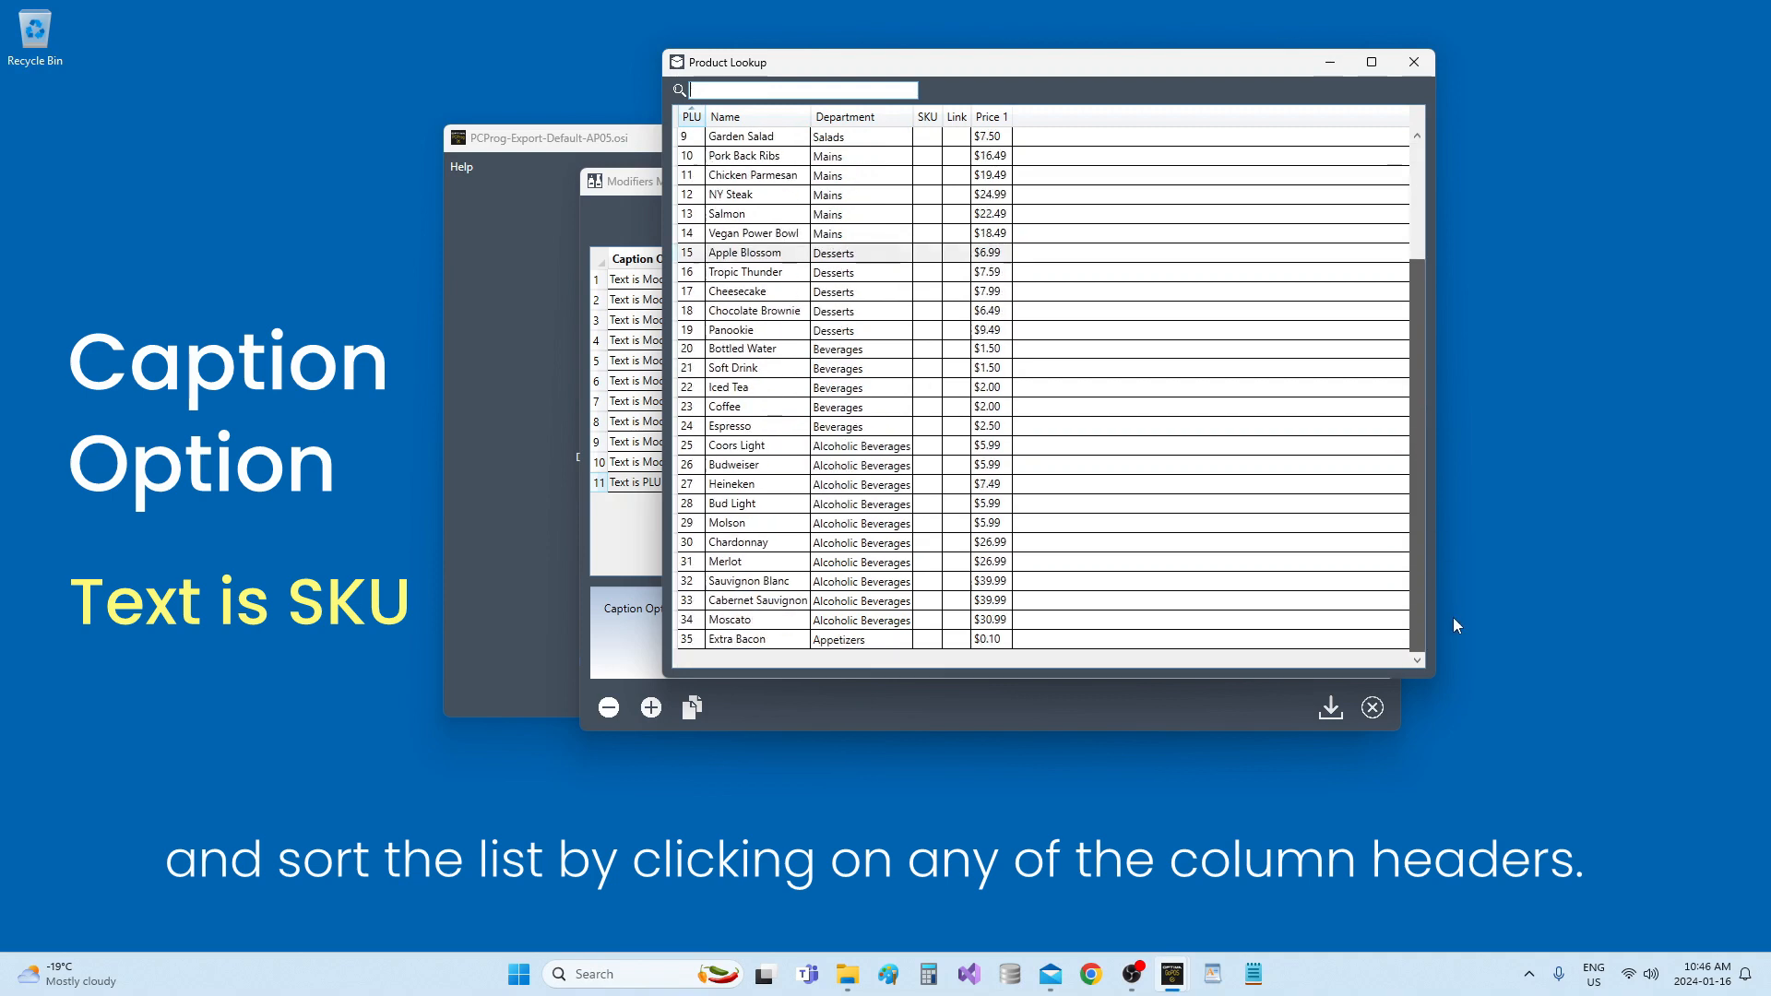
double_click(770, 639)
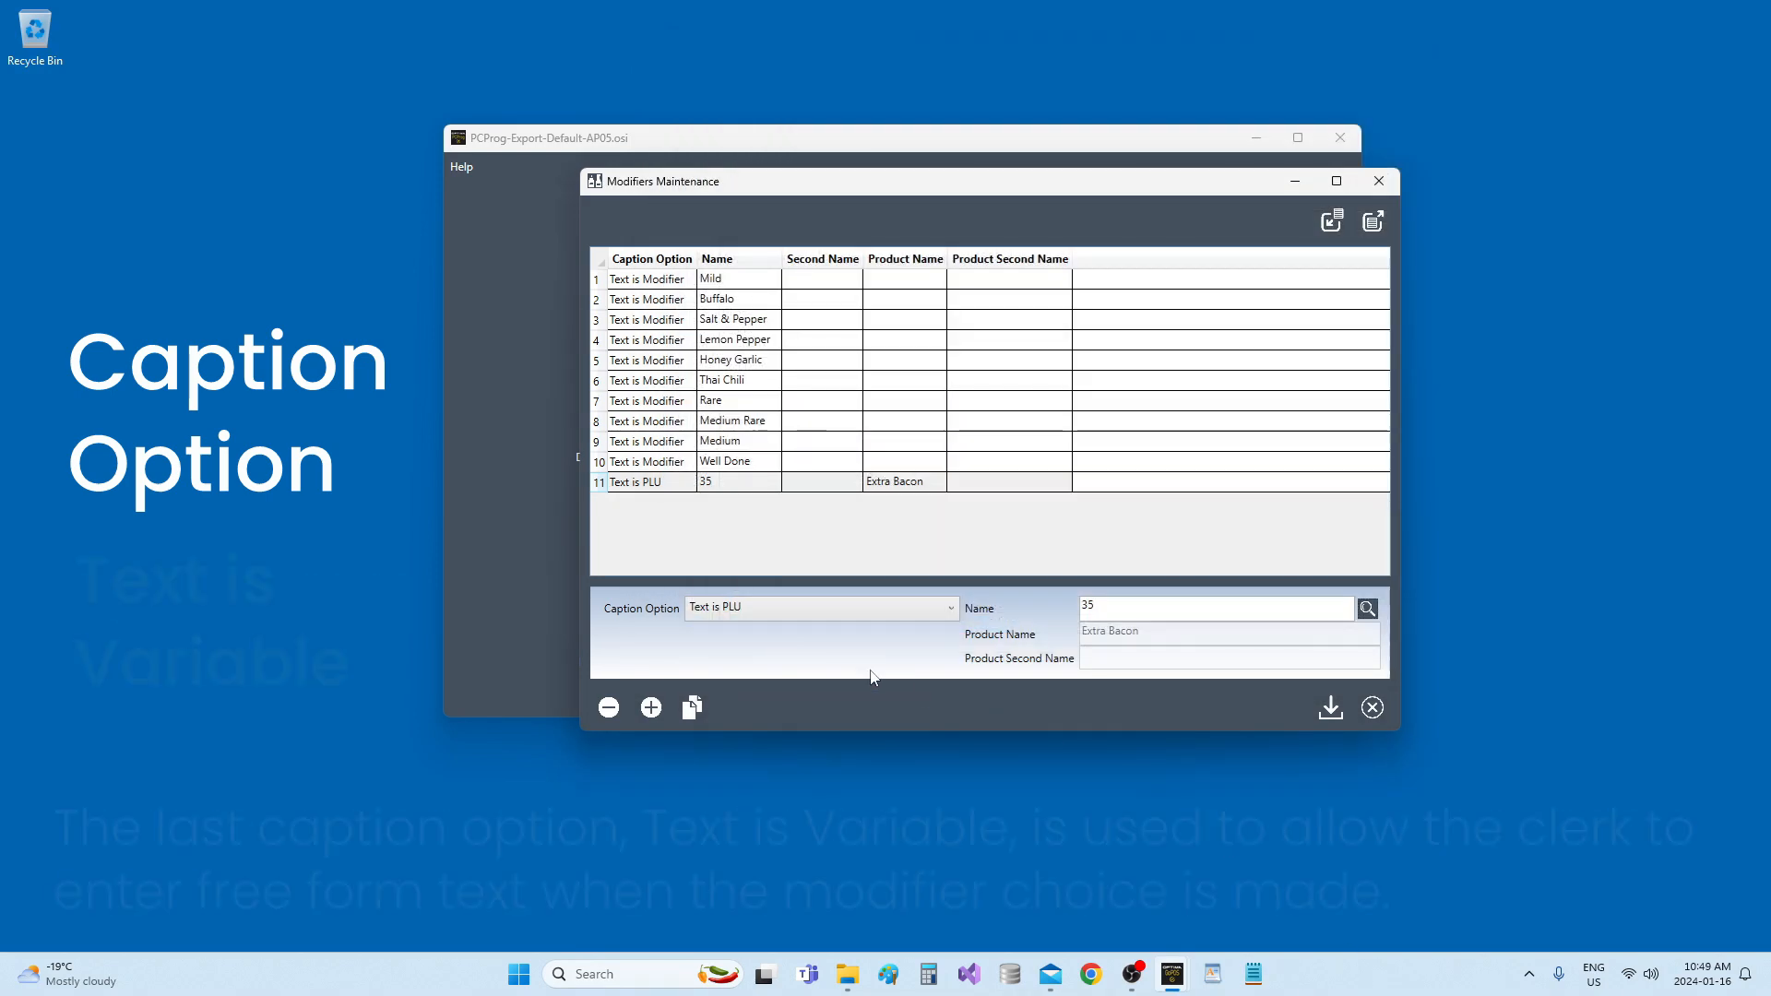
Change the new modifier's caption option to Text is Variable and name it Special Instructions.
click(824, 609)
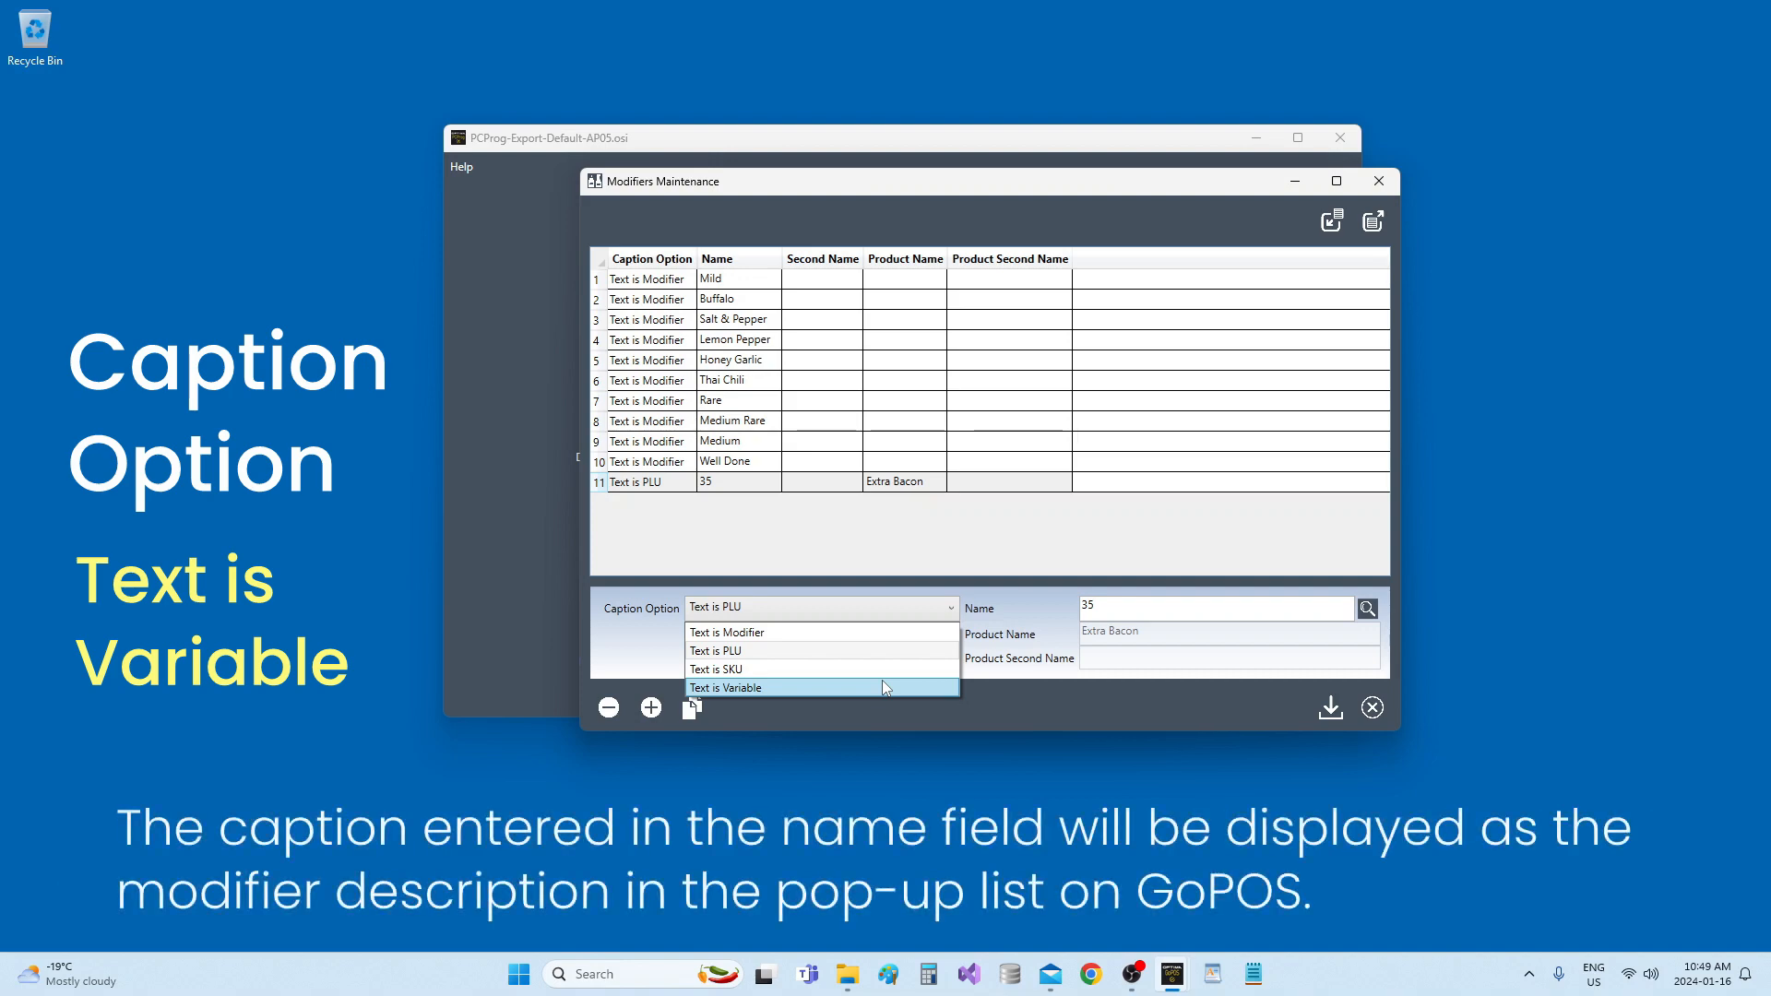
click(883, 685)
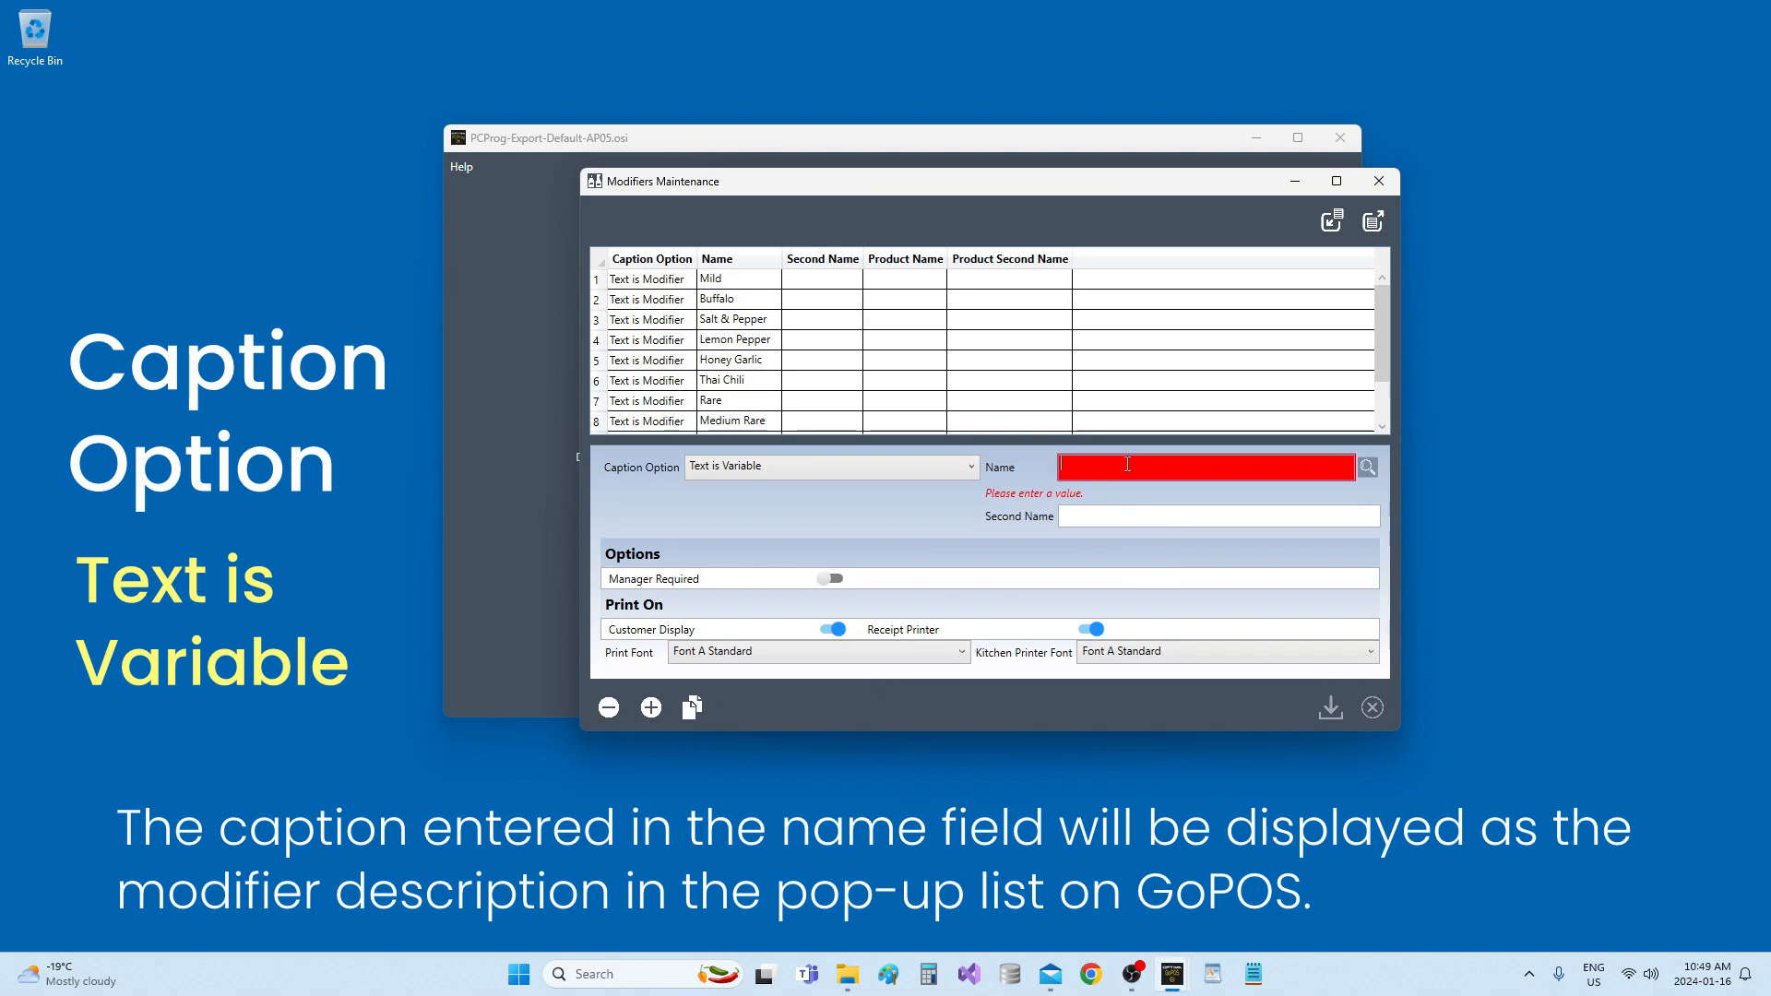
text(Special In)
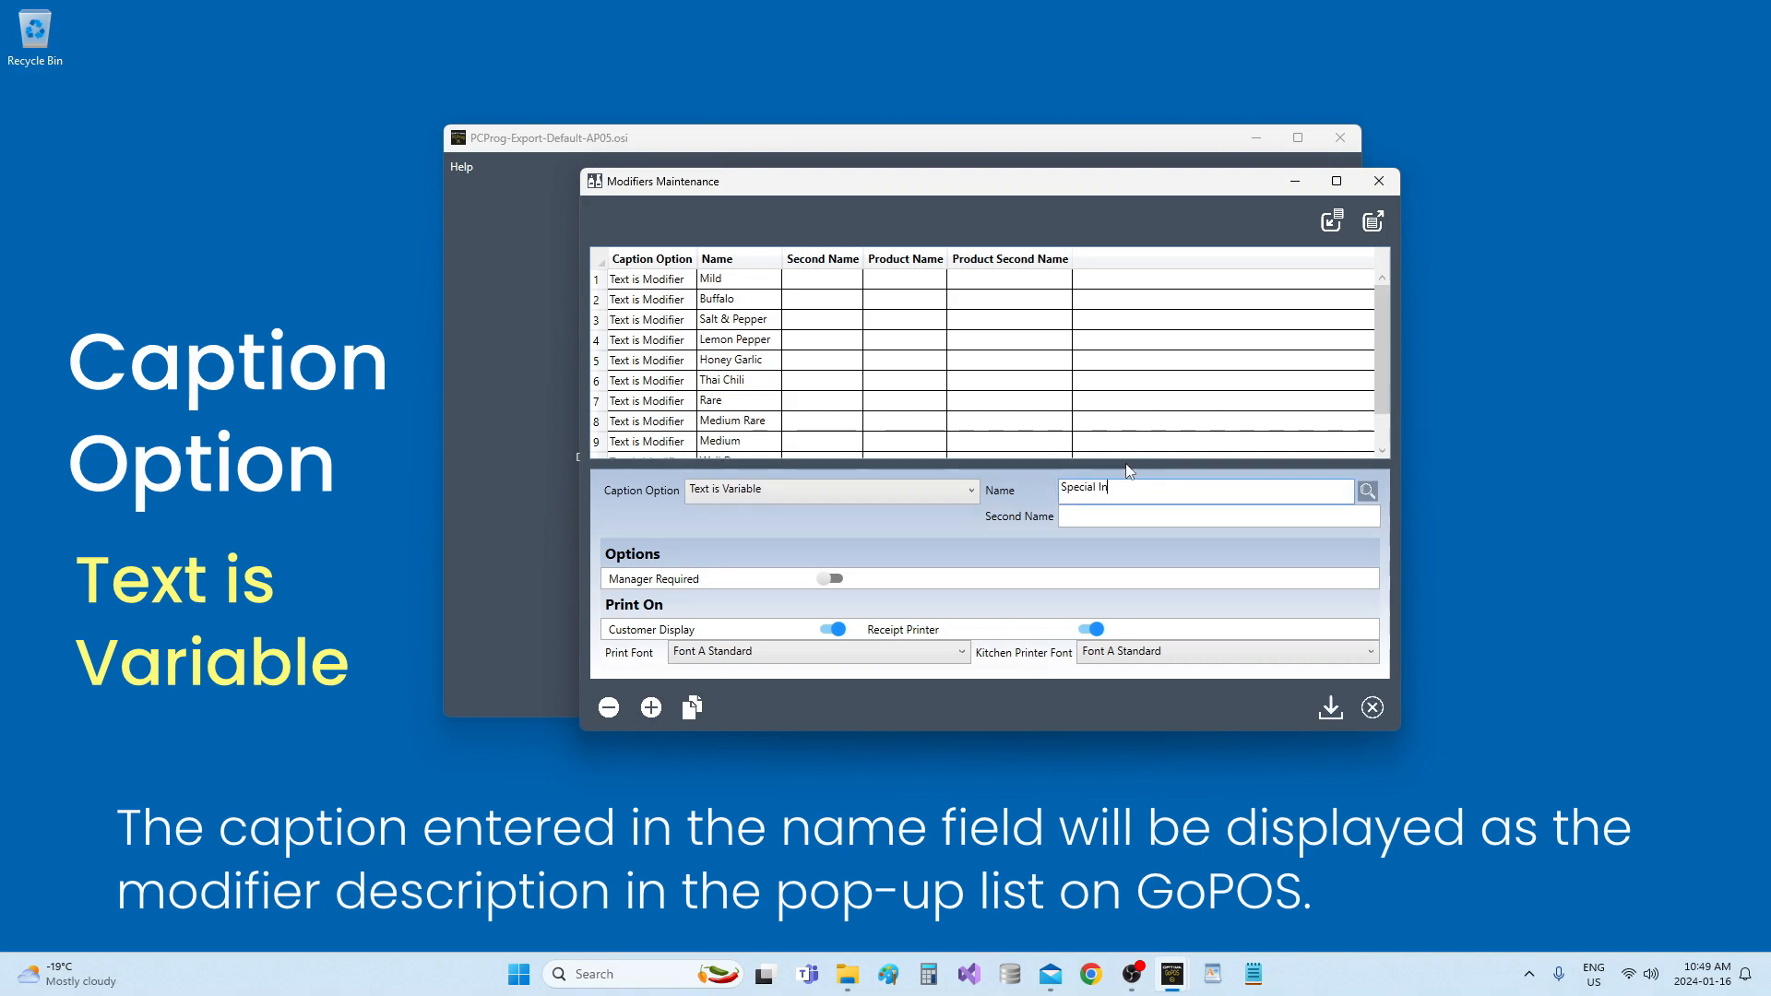
text(structions)
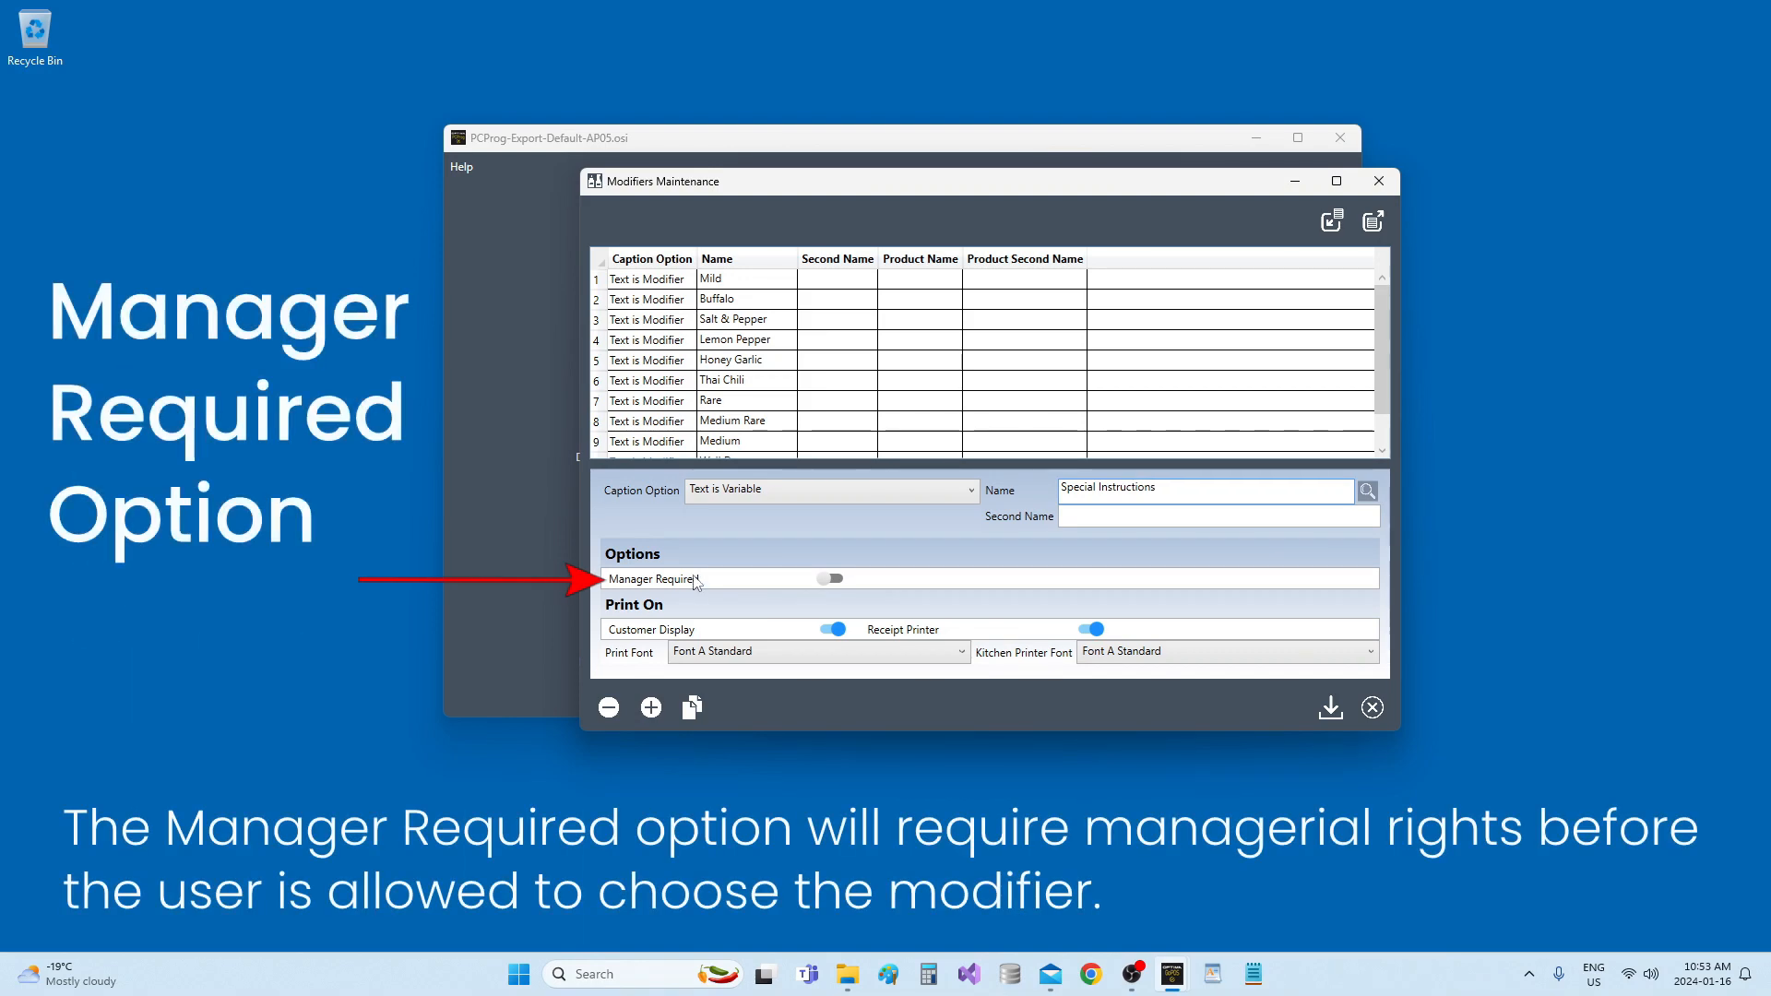
Turn the Manager Required option on and back off for the Special Instructions modifier.
click(696, 579)
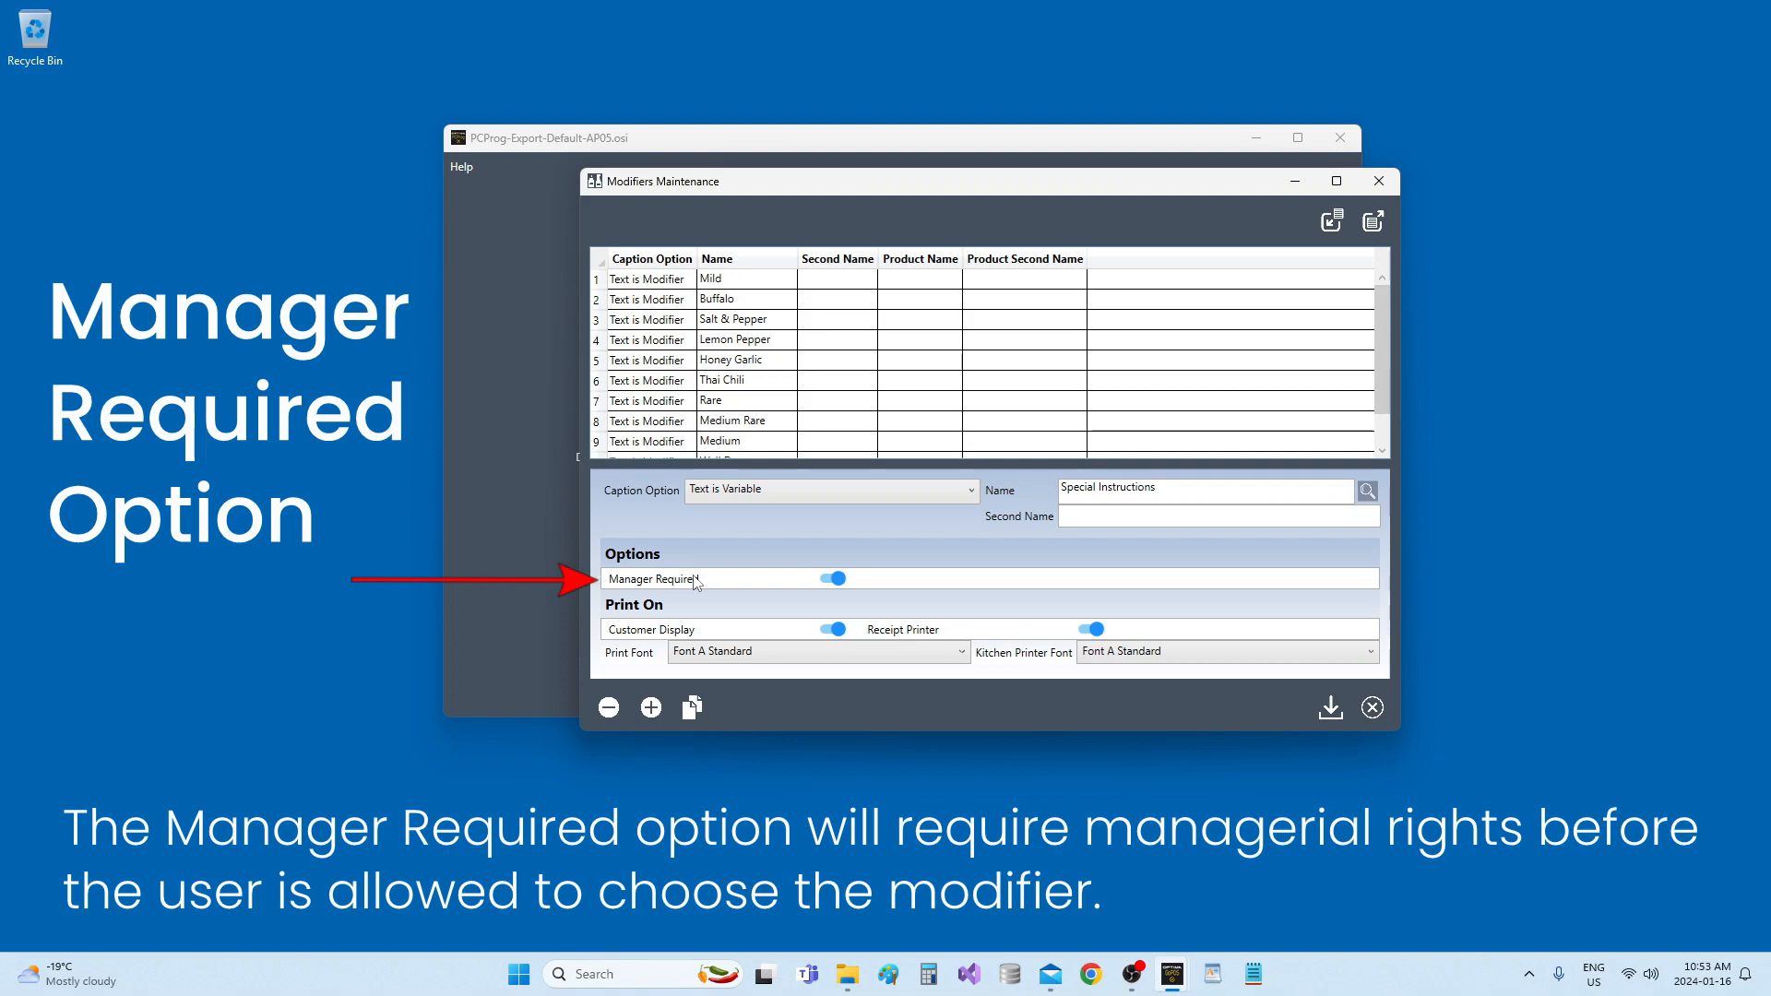
click(696, 580)
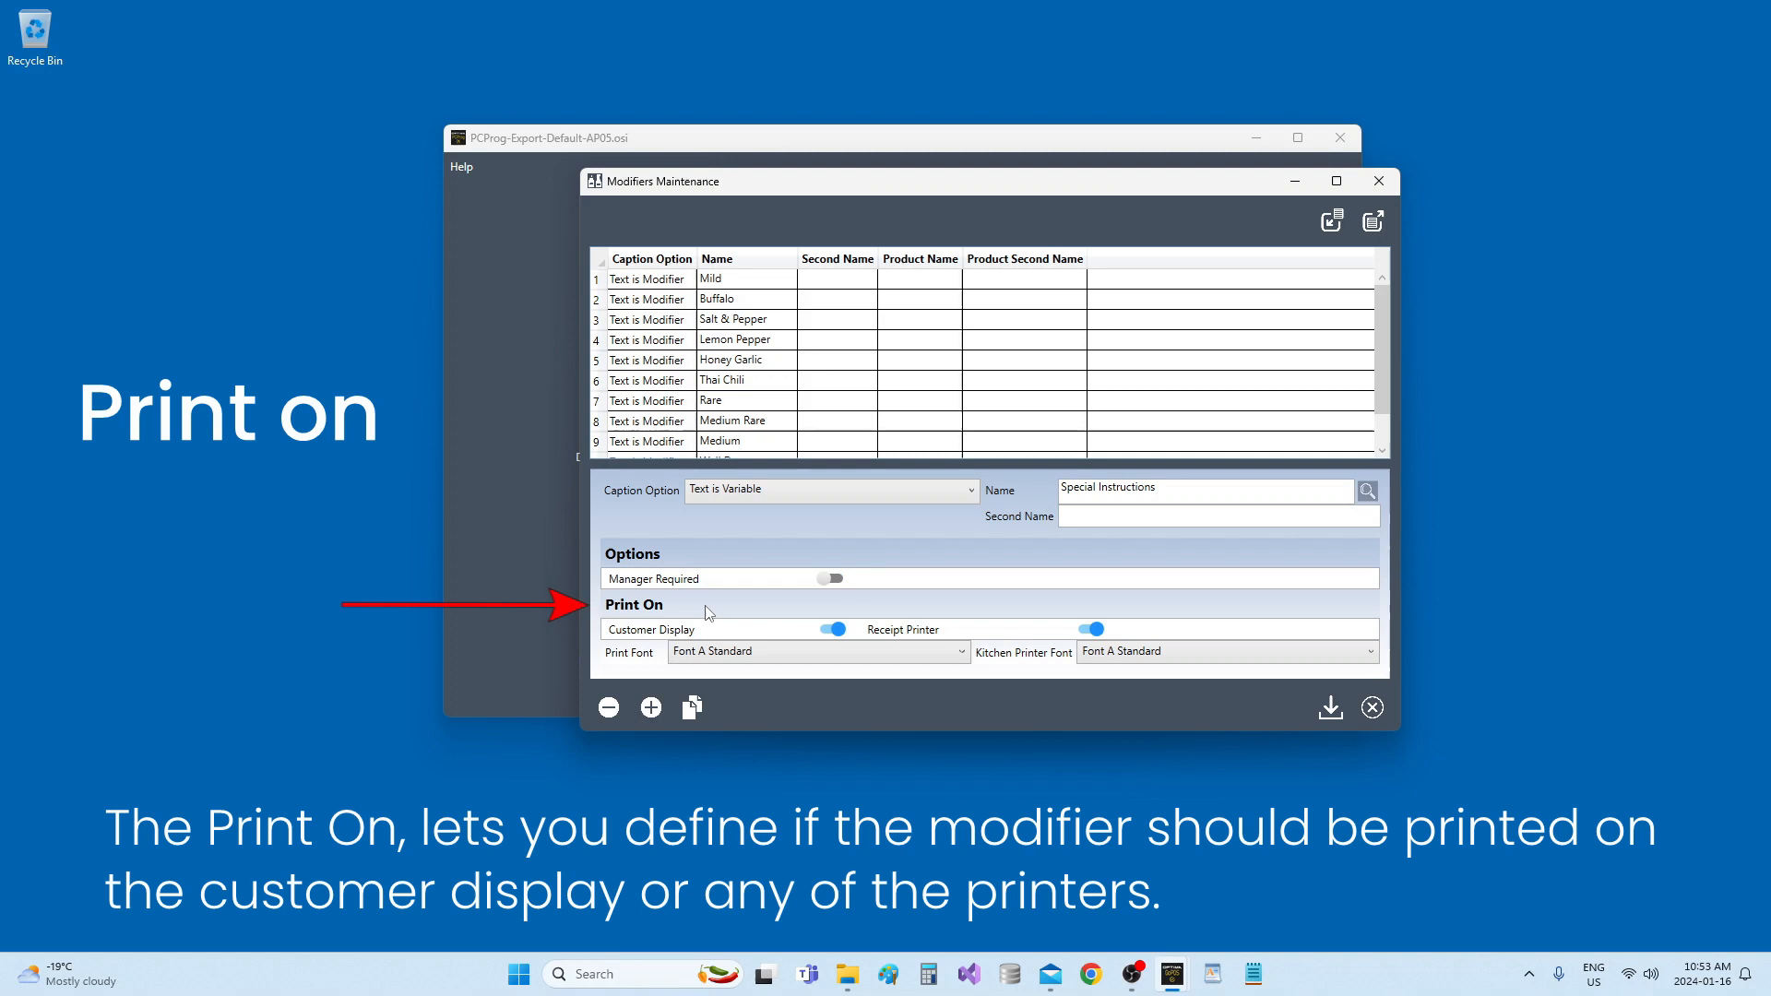
Choose Font A Standard as both the print font and the kitchen printer font for the Special Instructions modifier.
click(729, 653)
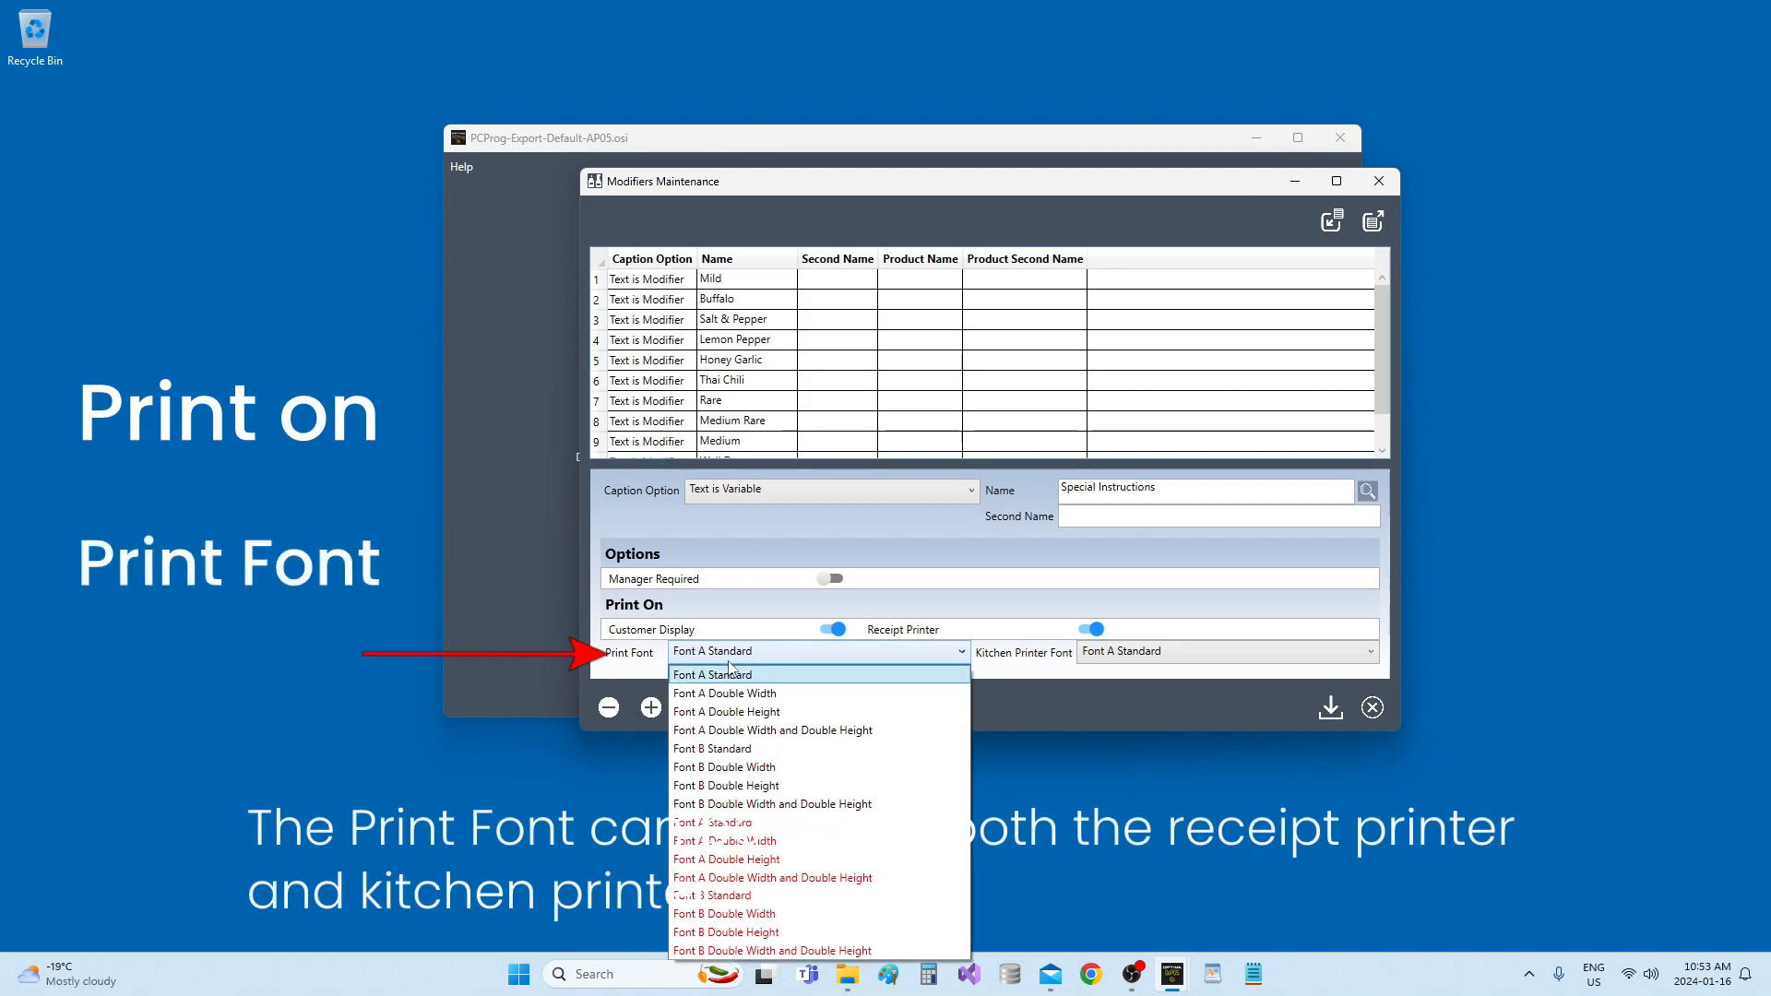
click(729, 662)
click(1125, 653)
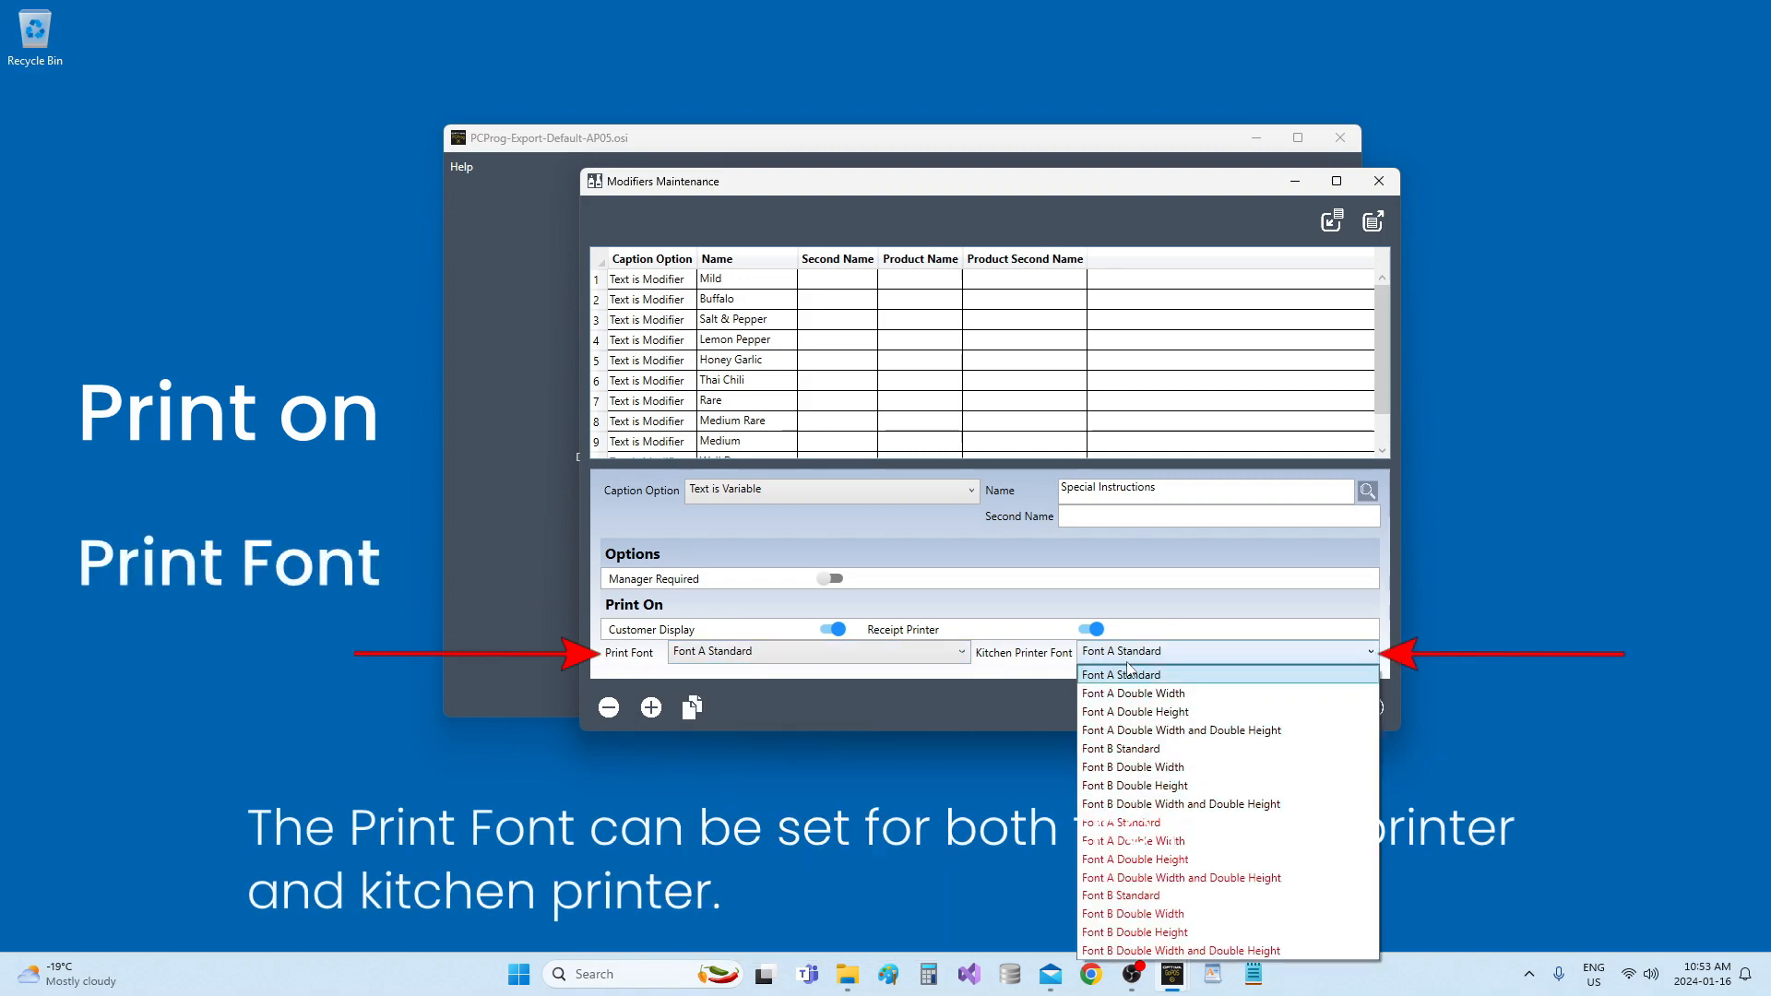
click(1128, 671)
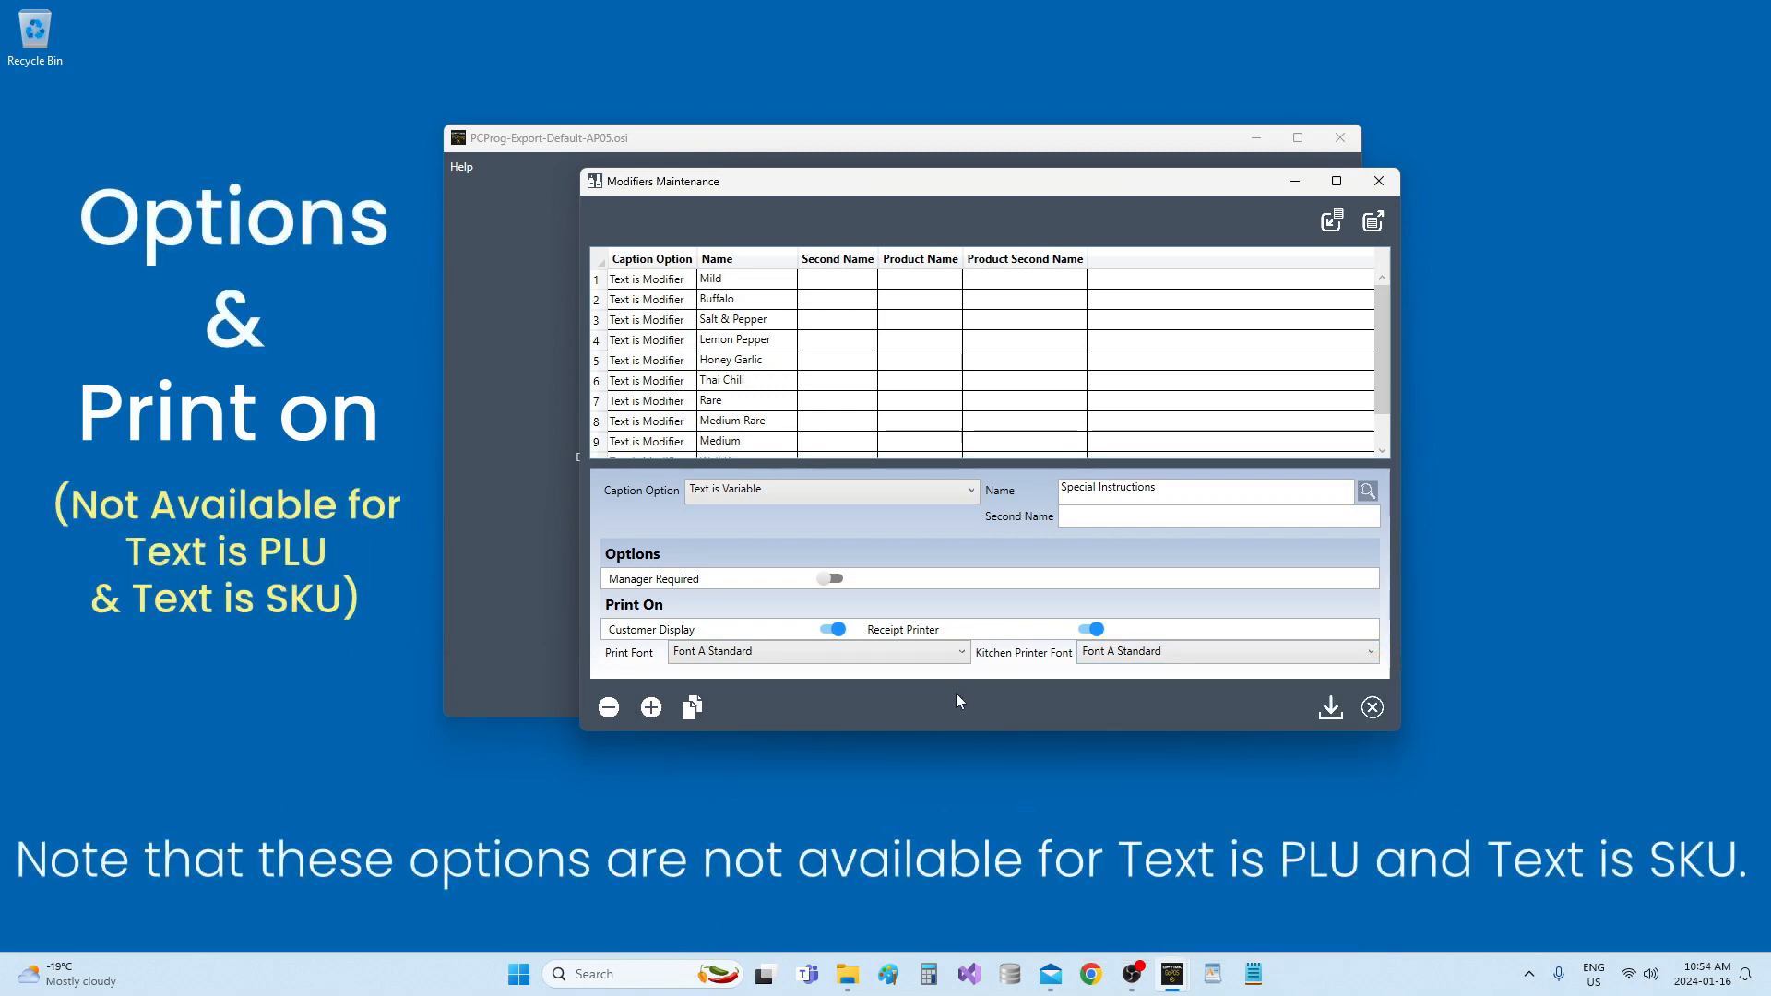
Switch the Special Instructions modifier's caption option to Text is PLU and close the Modifiers Maintenance window.
click(832, 492)
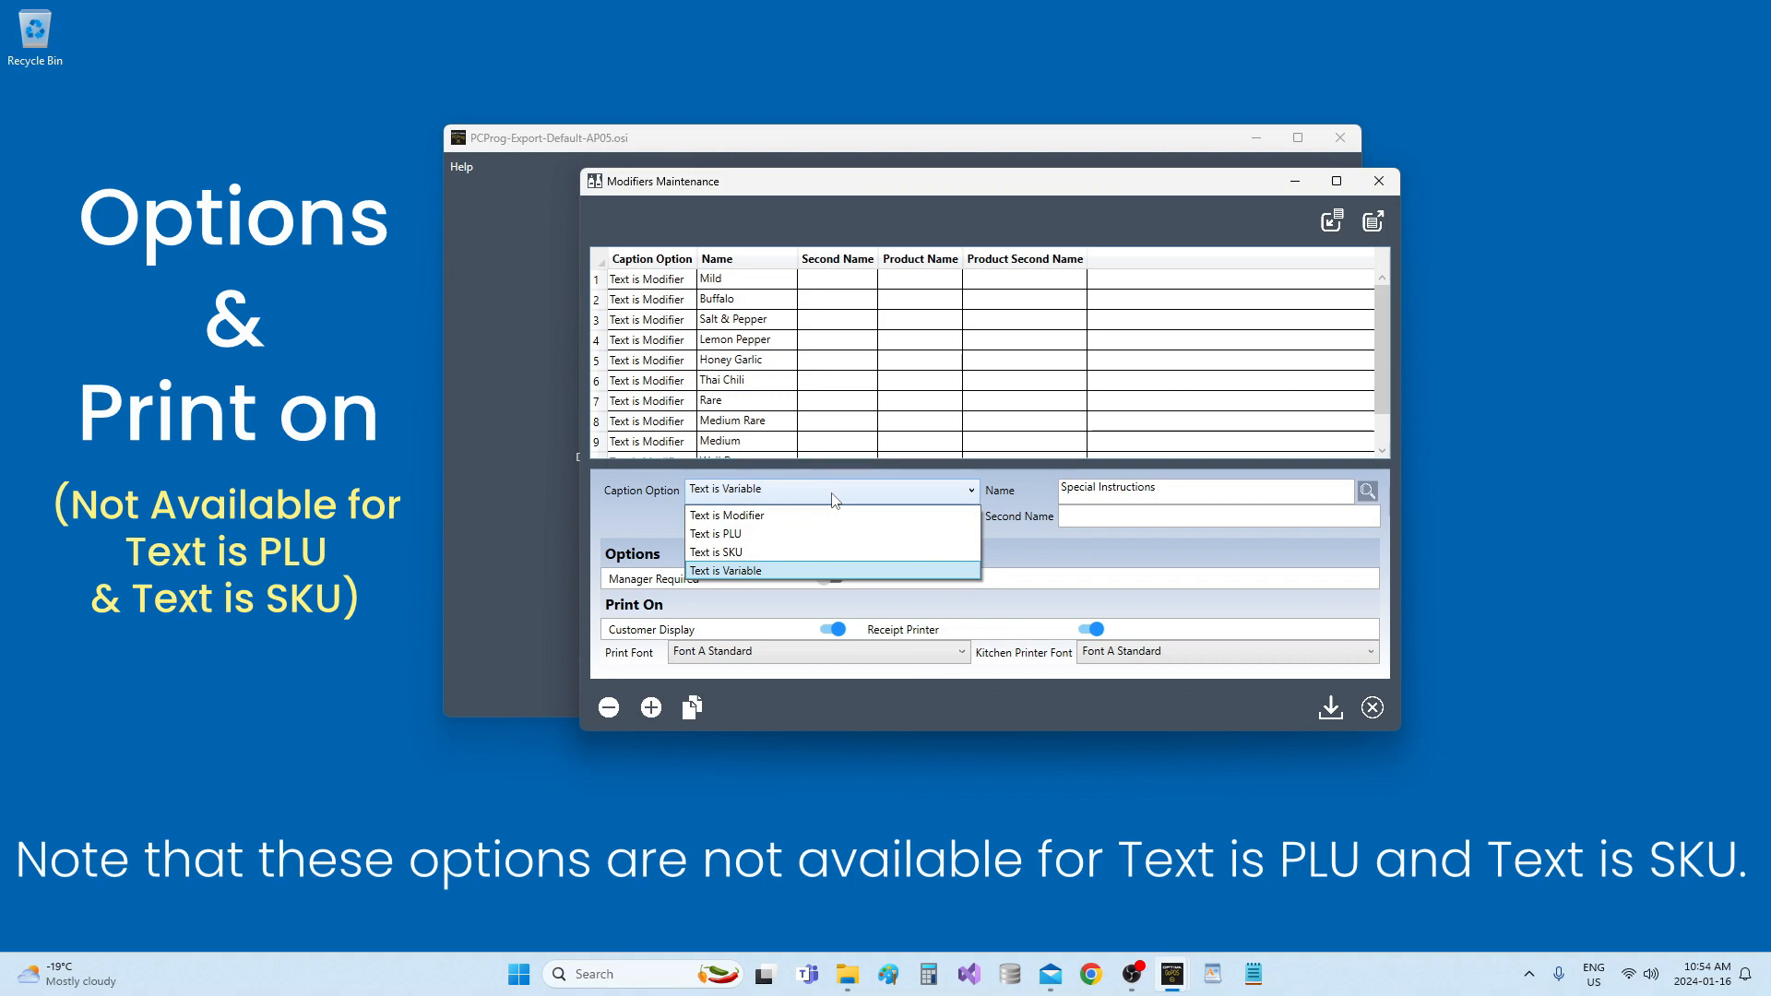
click(846, 543)
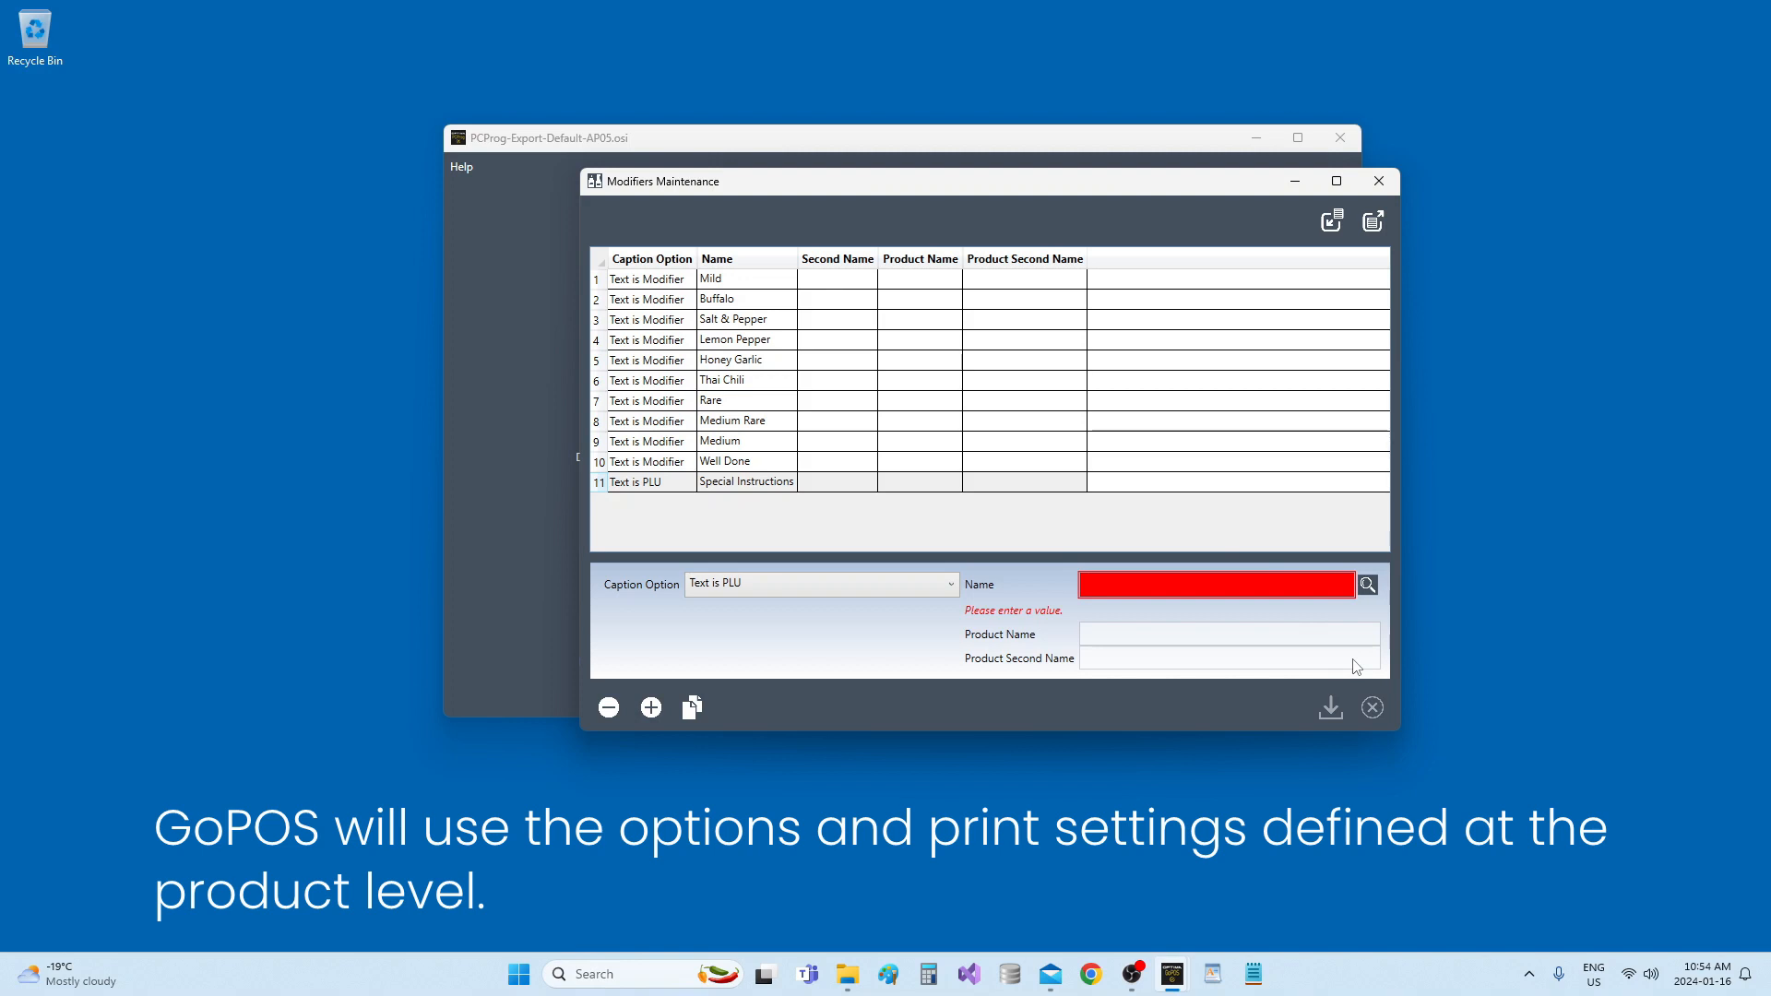
click(1389, 184)
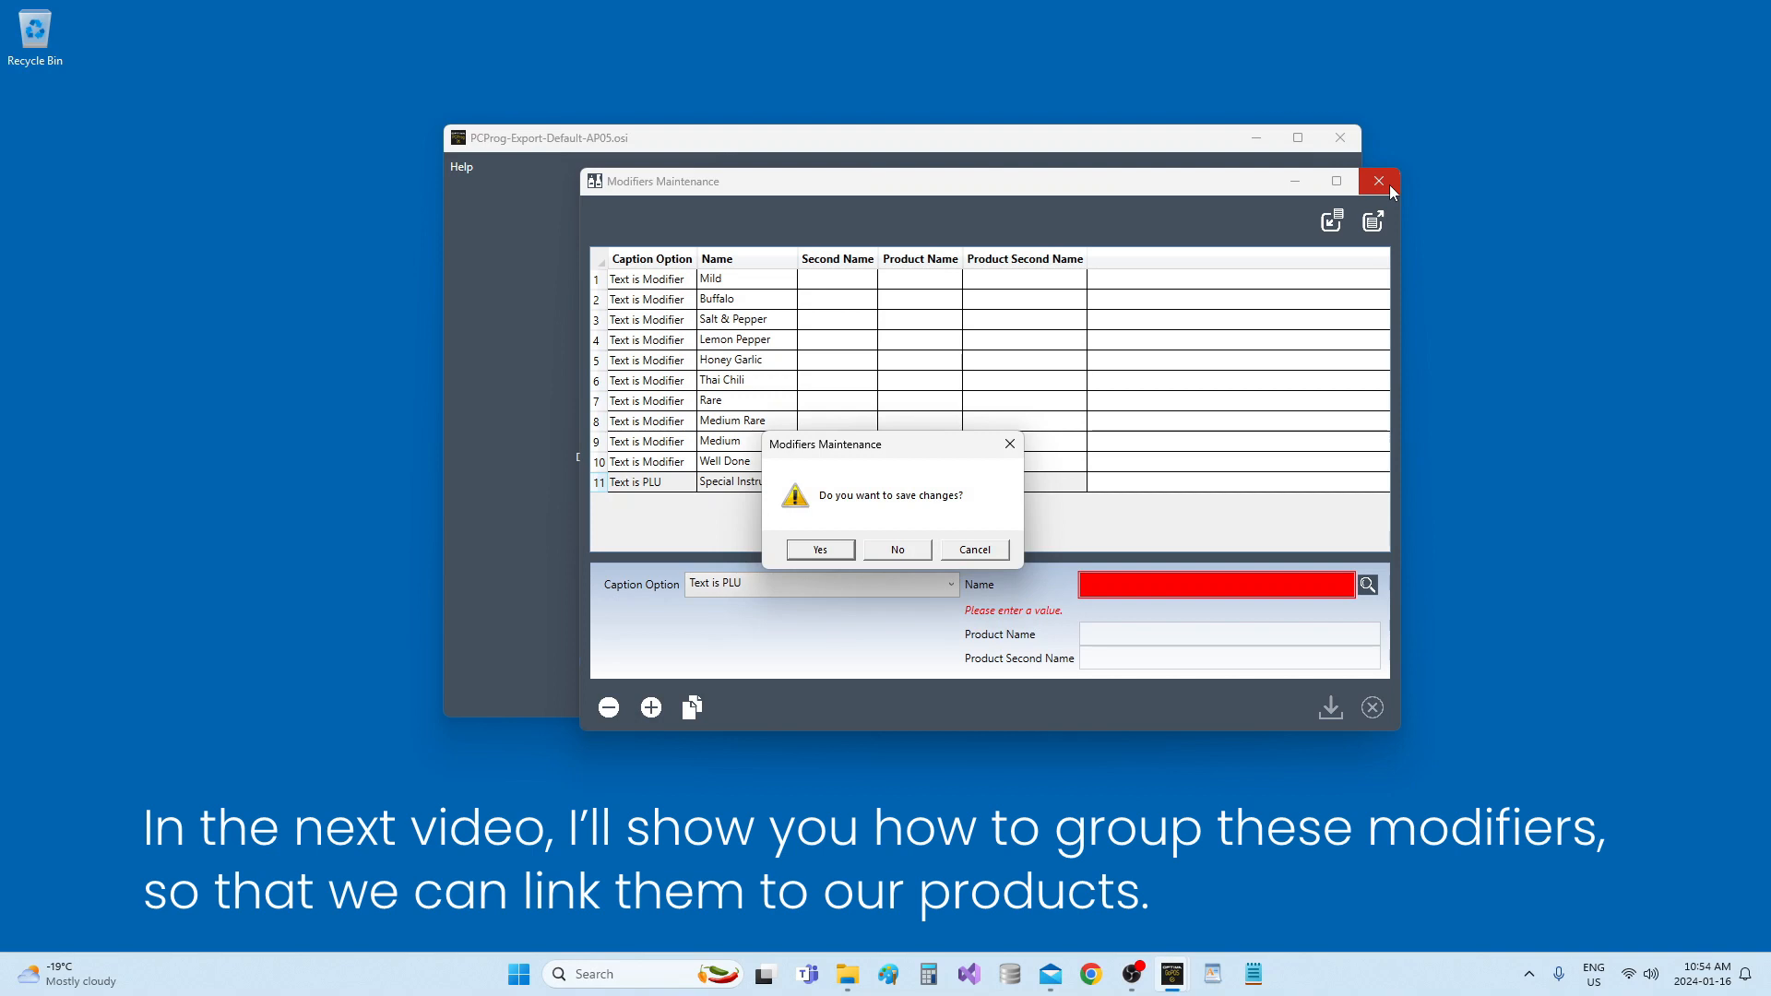